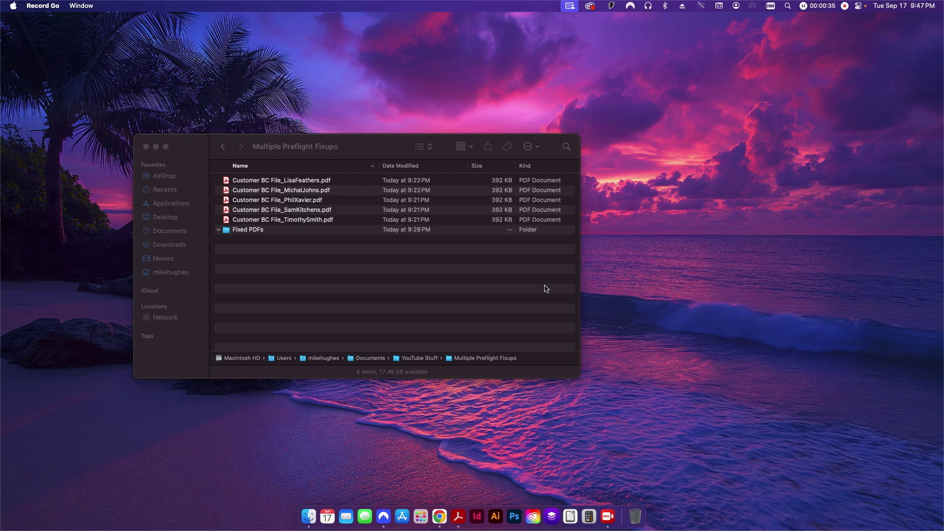
# Select the first Customer BC File PDF in the Multiple Preflight Fixups Finder window
pyautogui.click(347, 274)
pyautogui.click(271, 182)
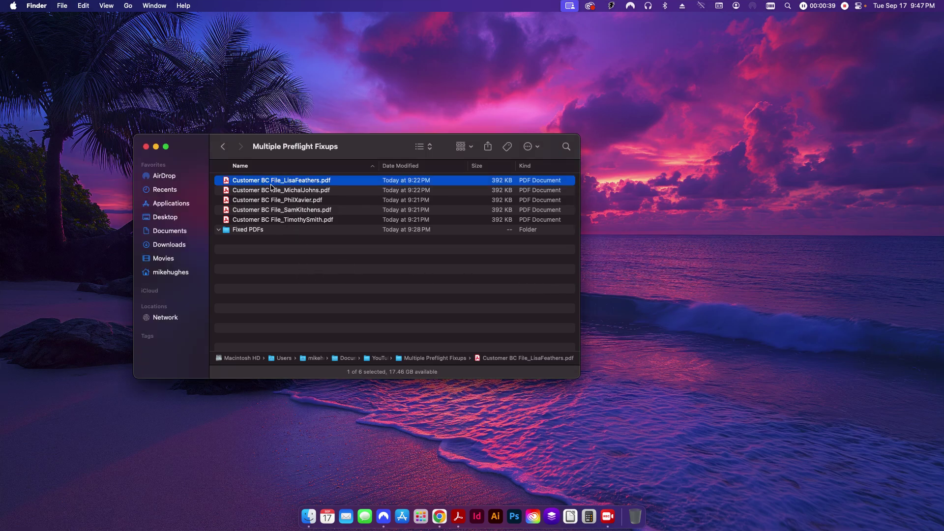
# Open the business-card PDF in Acrobat, switch briefly to Finder, then return to Acrobat
pyautogui.doubleClick(271, 187)
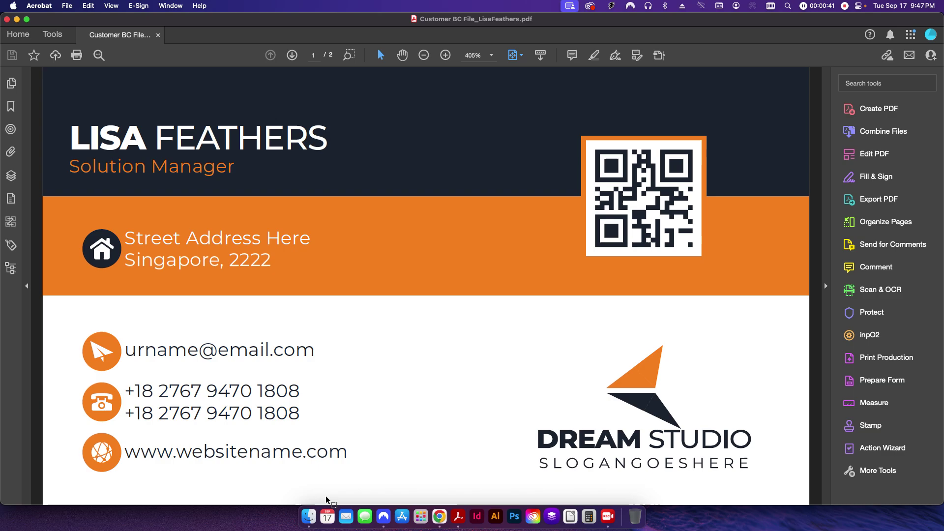
pyautogui.click(309, 515)
pyautogui.click(446, 335)
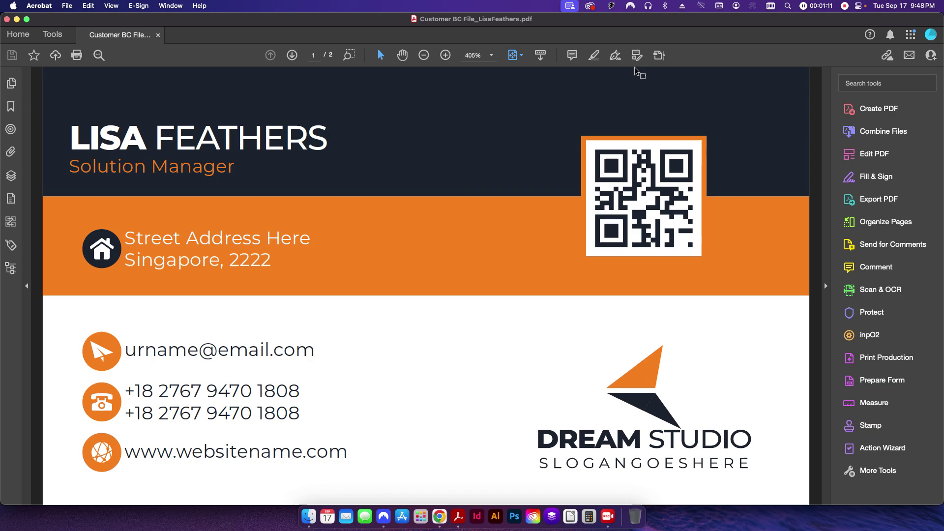
pyautogui.click(660, 55)
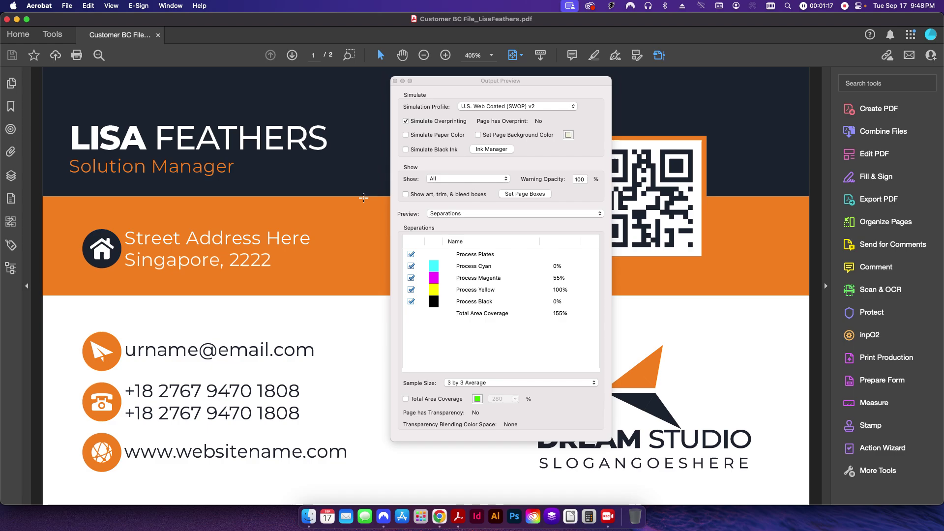
pyautogui.click(395, 80)
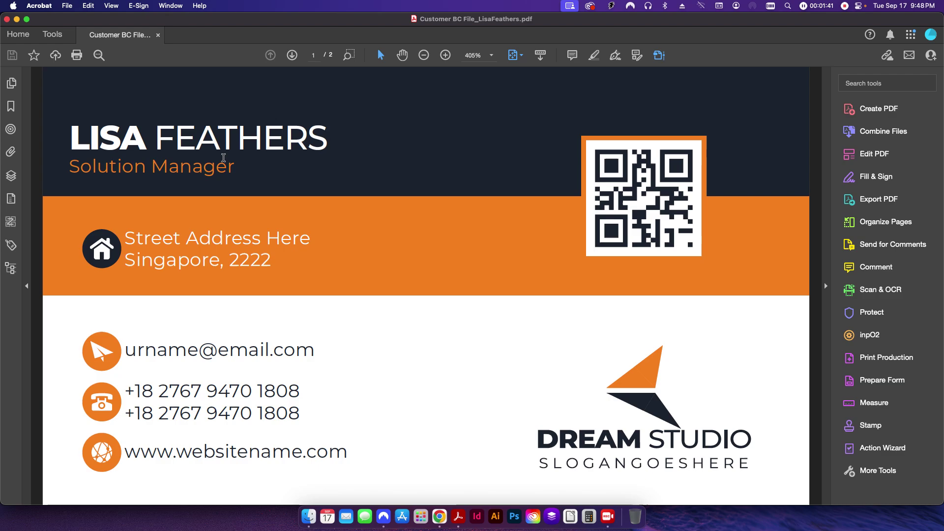
pyautogui.click(67, 5)
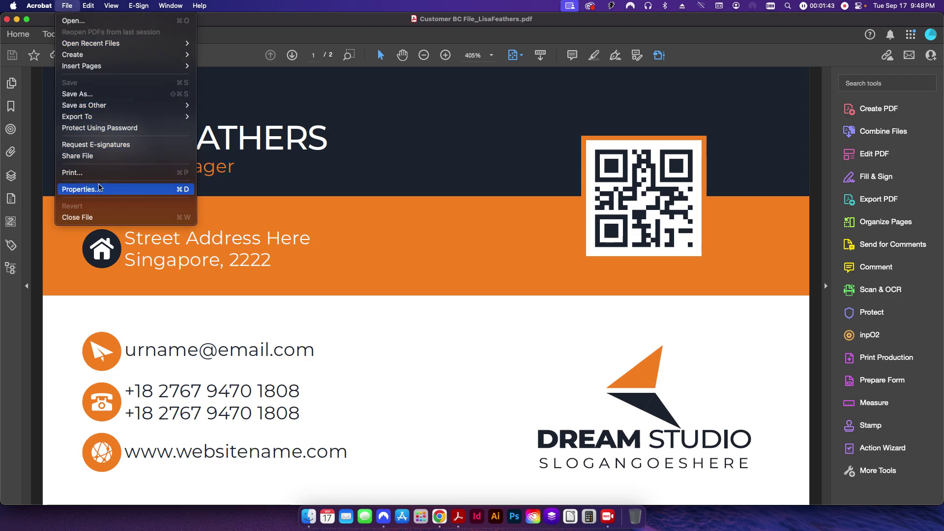
pyautogui.click(94, 188)
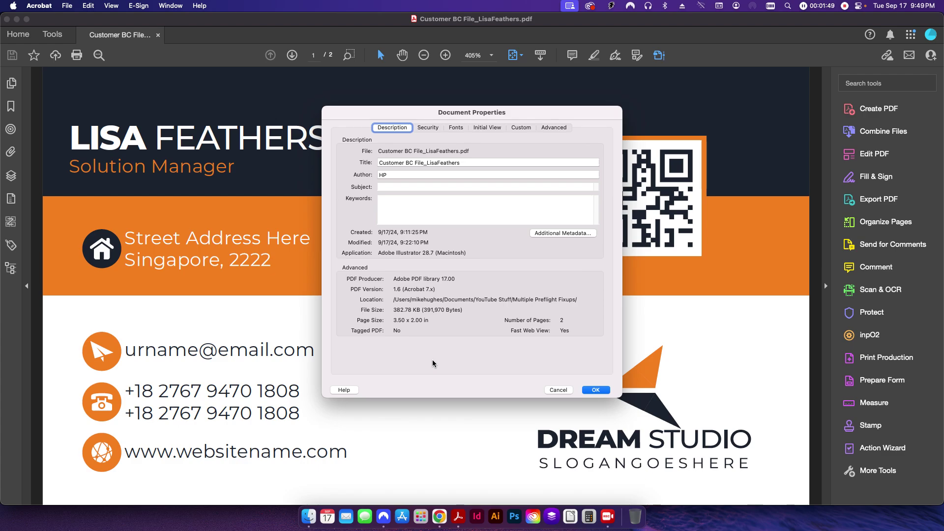
pyautogui.click(596, 390)
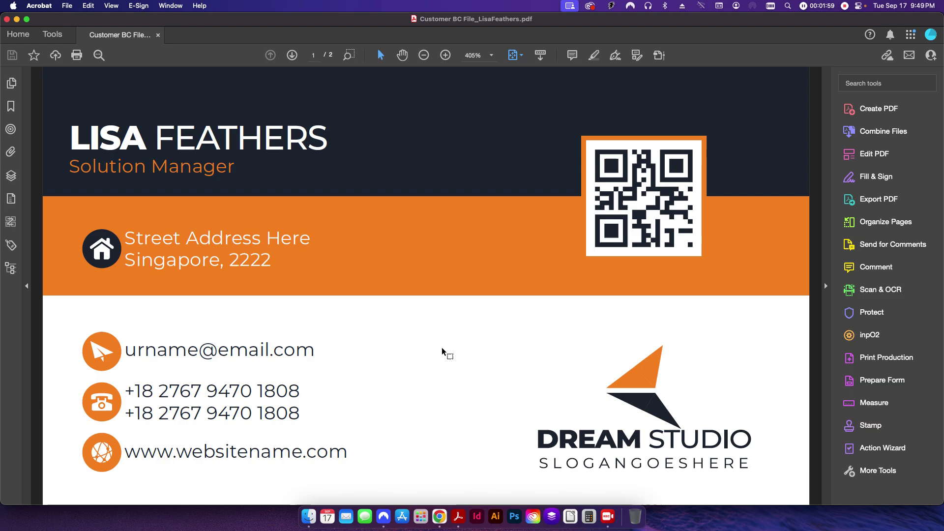
# In Preflight fixups, review the .125 in Create Bleed By Mirroring Objects settings without changes
pyautogui.click(885, 359)
pyautogui.click(844, 126)
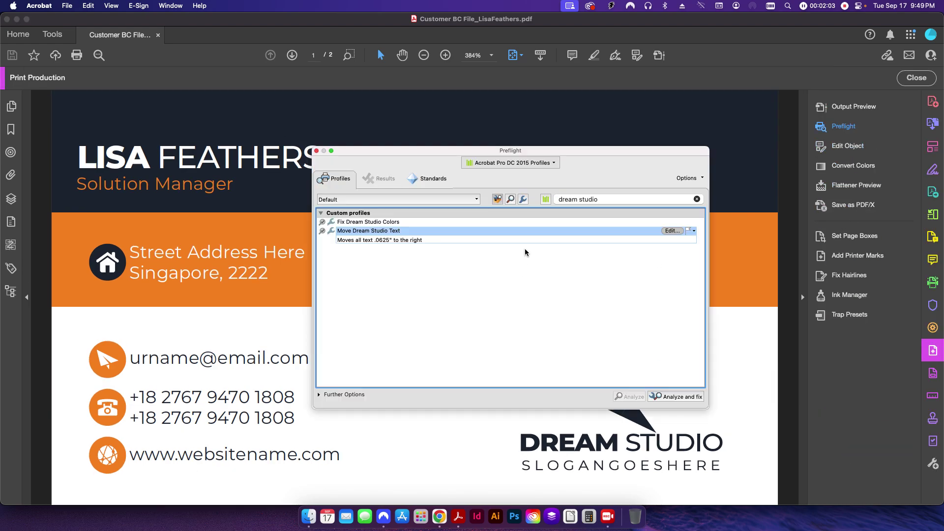
pyautogui.click(523, 200)
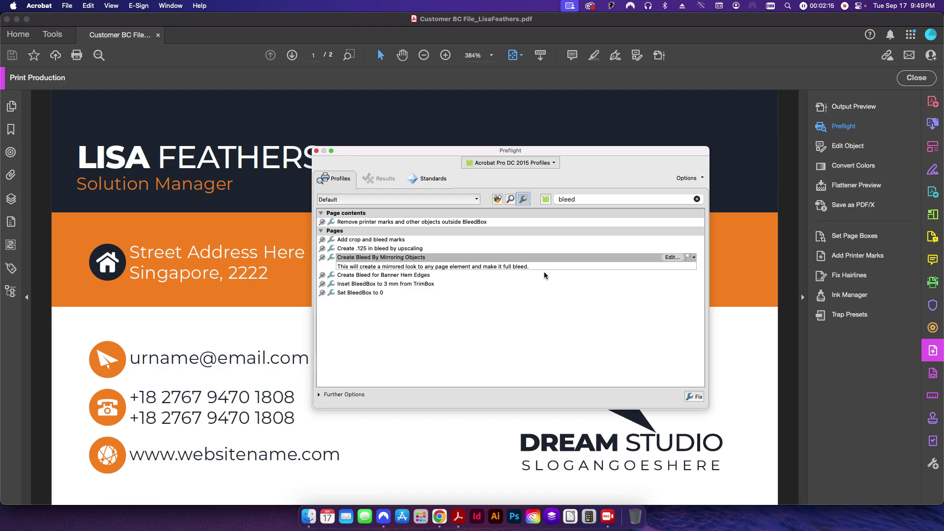
pyautogui.click(673, 257)
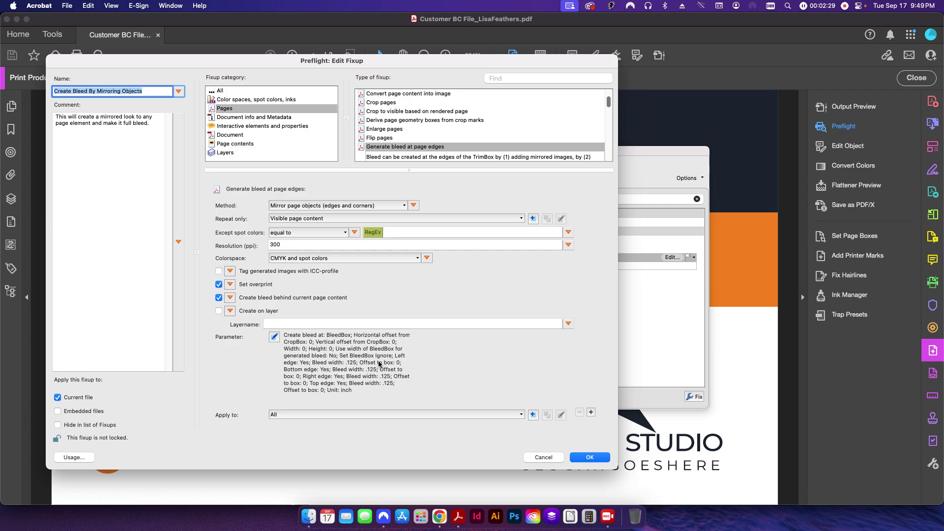
pyautogui.click(554, 459)
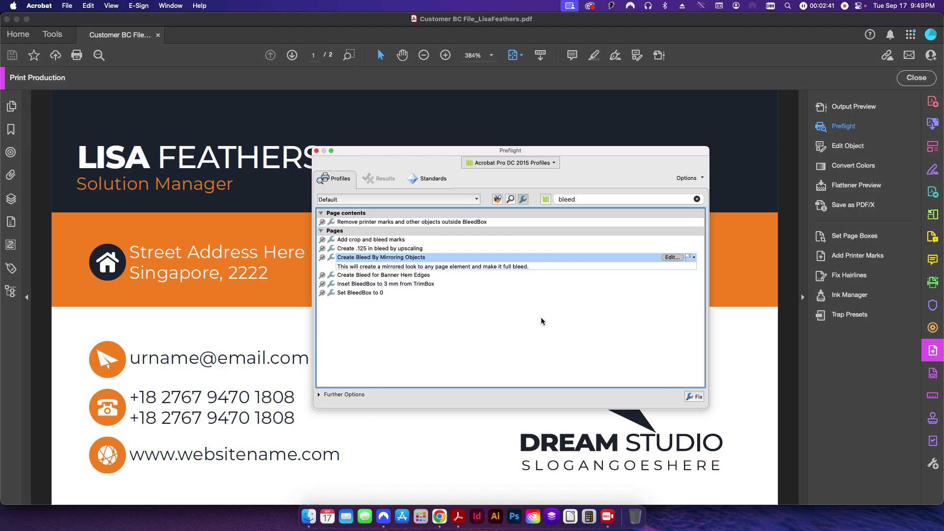
# Search the Preflight fixups for 'dream studio'
pyautogui.click(588, 201)
pyautogui.doubleClick(588, 201)
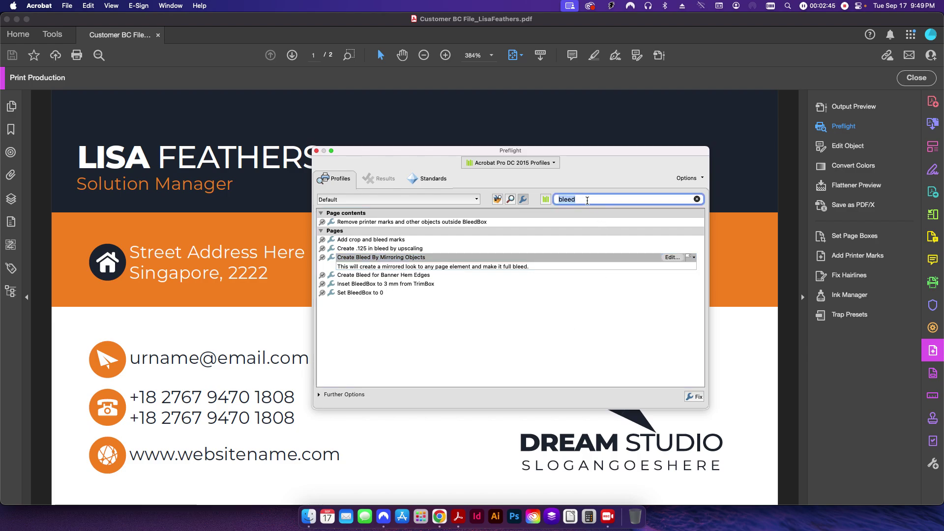
pyautogui.write('drea')
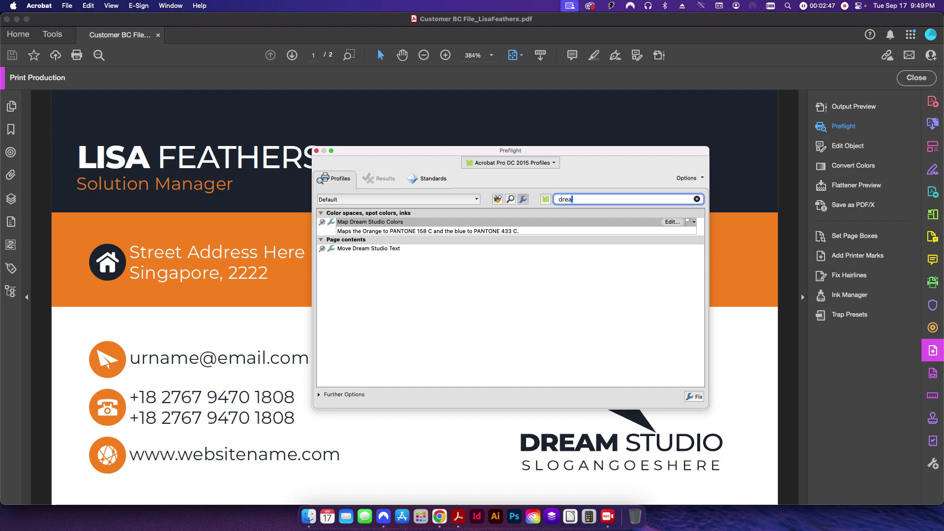
pyautogui.write('m studio')
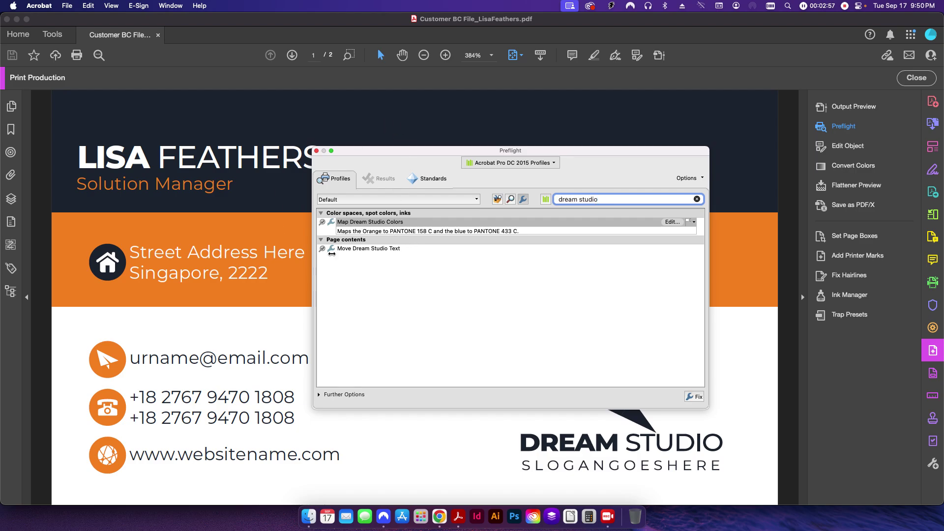
# Review the Map Dream Studio Colors fixup settings and cancel without changes
pyautogui.click(673, 221)
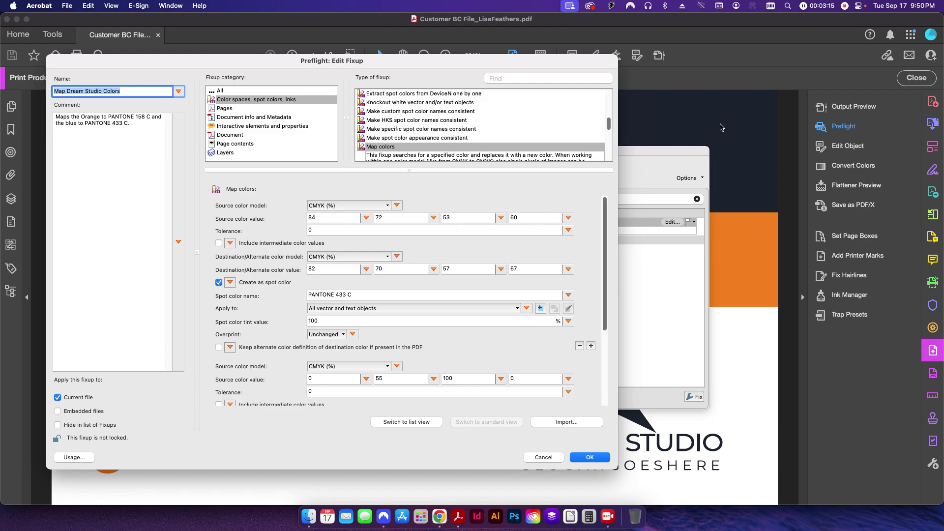
pyautogui.scroll(-2, 381, 316)
pyautogui.scroll(-5, 382, 316)
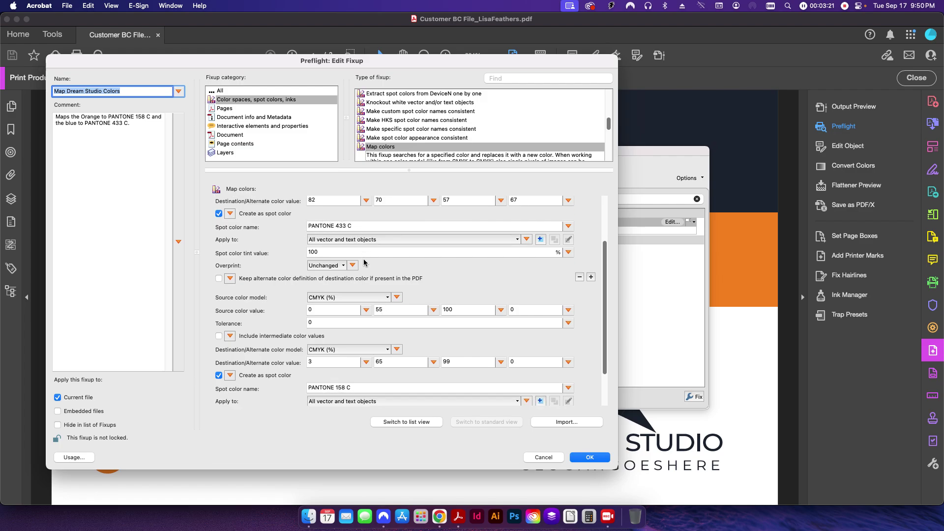
pyautogui.scroll(-1, 335, 365)
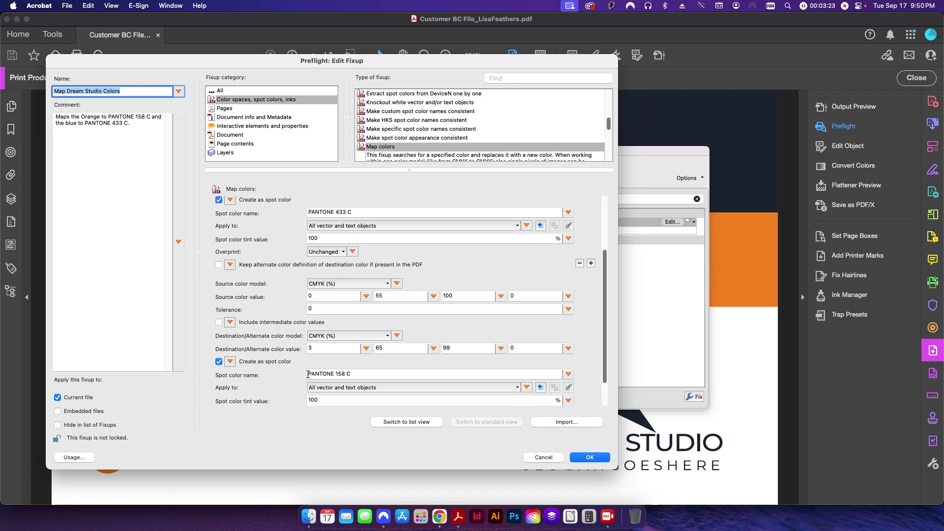
pyautogui.click(543, 458)
# Confirm Move Dream Studio Text applies to All text objects, cancel, and close Preflight
pyautogui.click(373, 248)
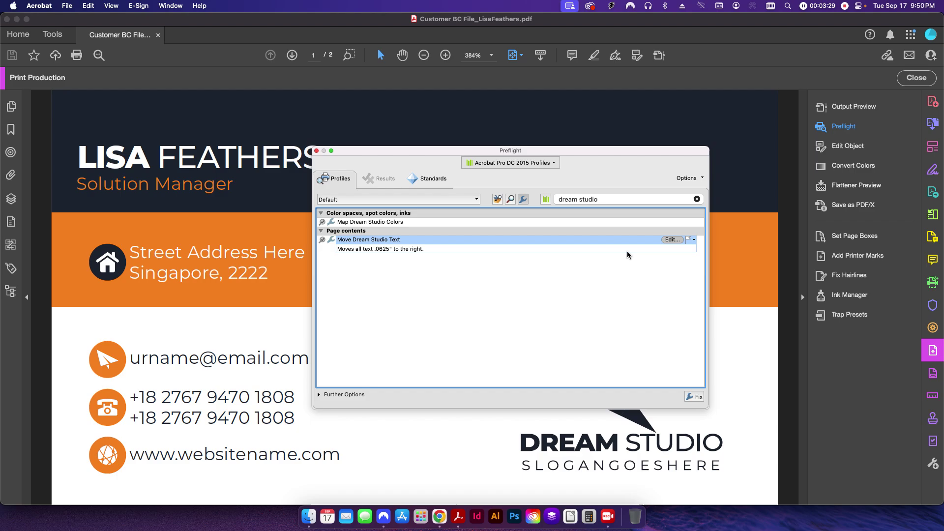
pyautogui.click(672, 239)
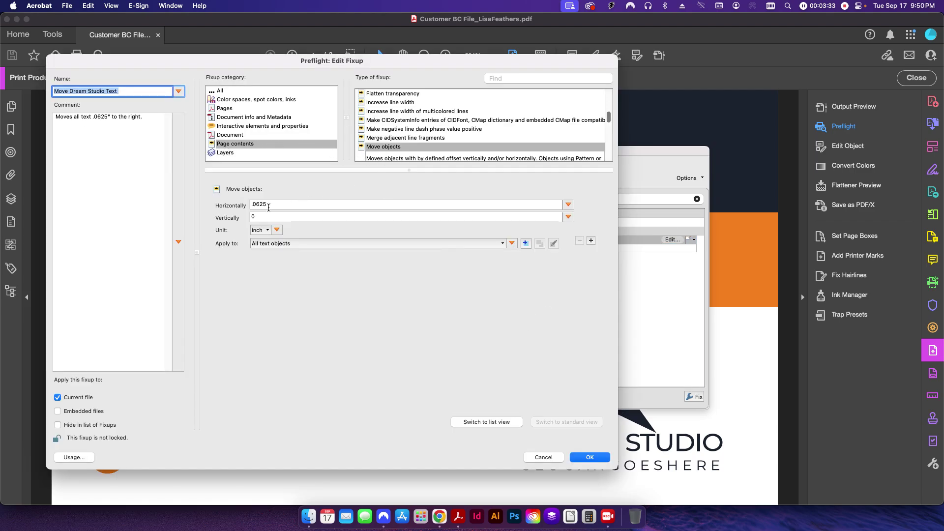
pyautogui.click(270, 244)
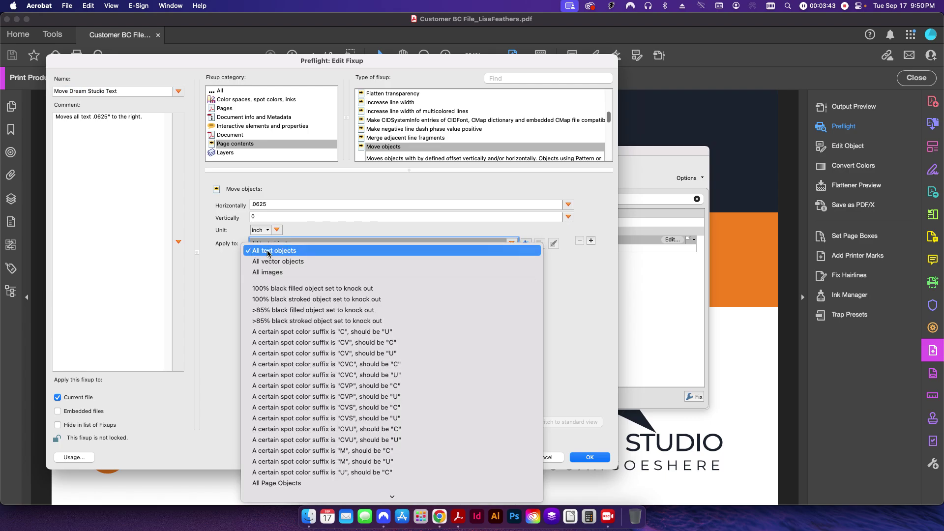
pyautogui.click(289, 255)
pyautogui.click(546, 455)
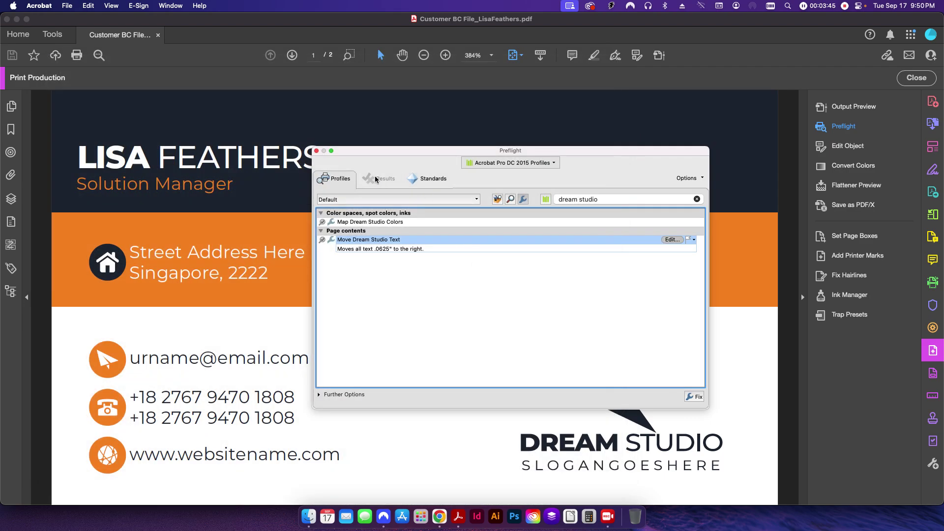
pyautogui.click(321, 151)
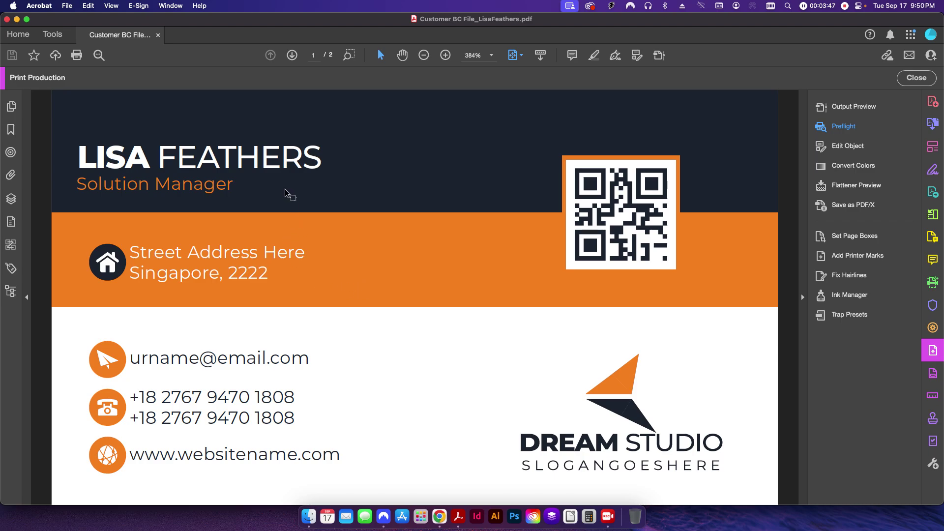
# Test-select text in the card's name heading and street address, then deselect
pyautogui.moveTo(303, 156); pyautogui.dragTo(155, 184)
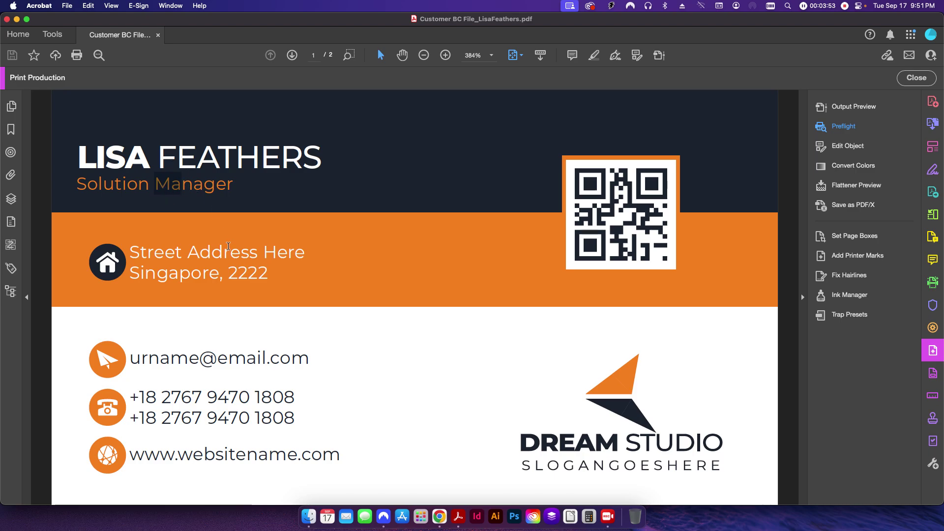
pyautogui.moveTo(241, 251); pyautogui.dragTo(187, 251)
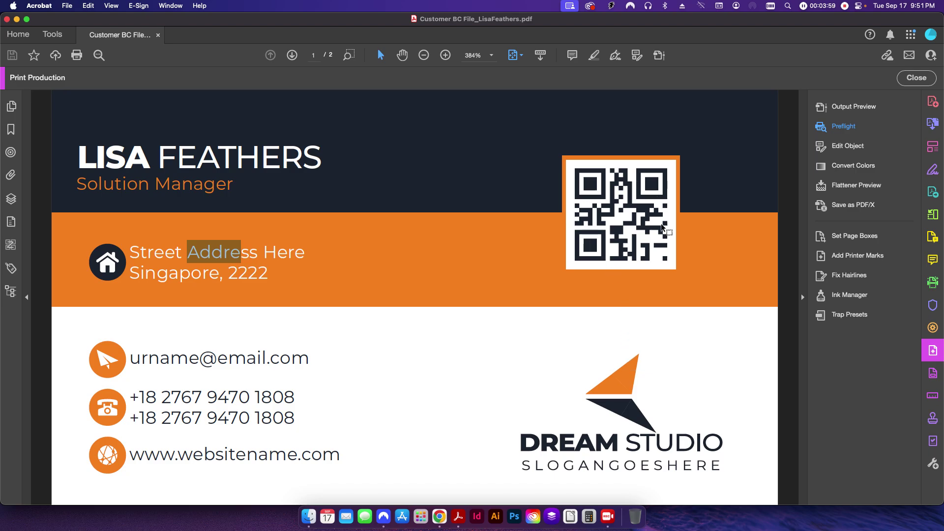
pyautogui.press('Right')
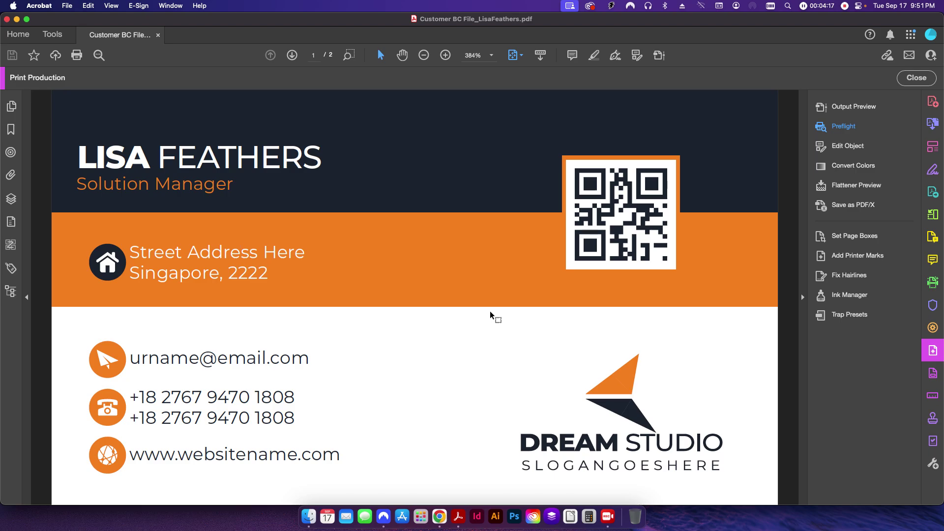
# Reopen Preflight in profiles view and edit the Move Dream Studio Text profile
pyautogui.click(841, 126)
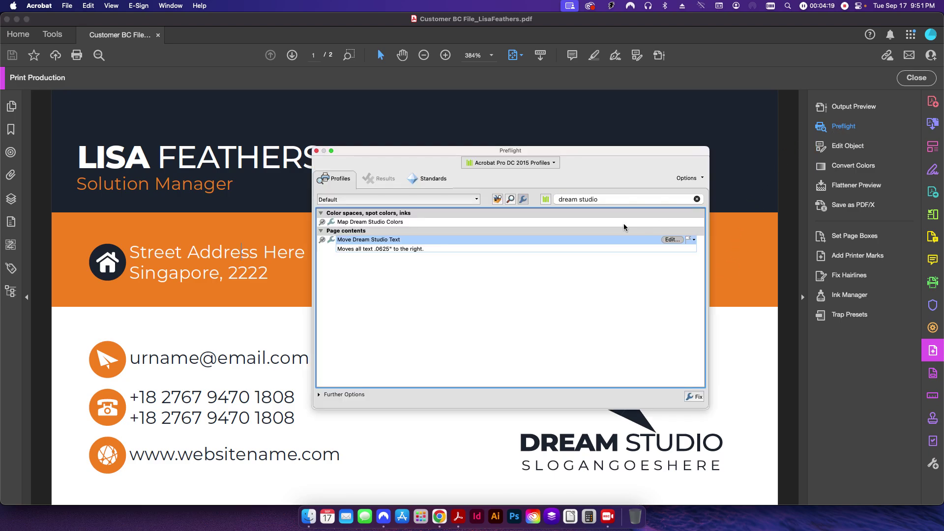
pyautogui.click(497, 199)
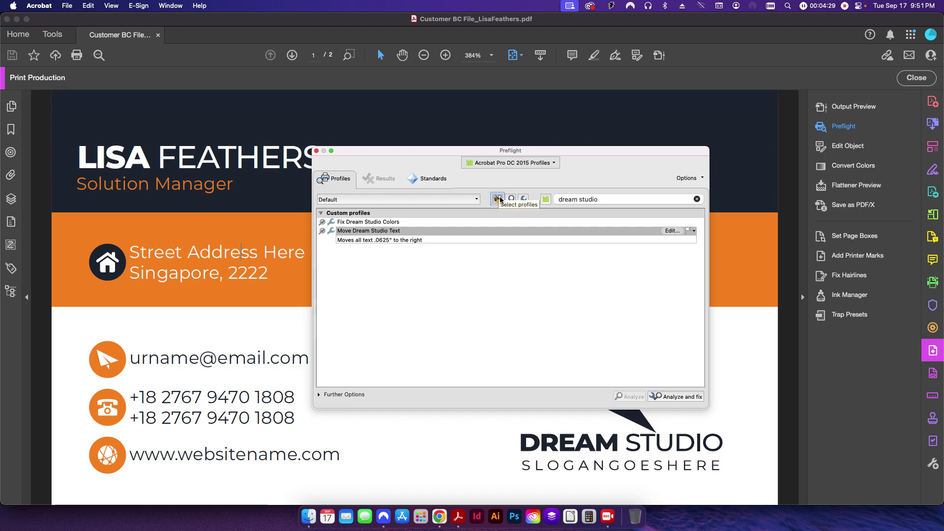
pyautogui.click(682, 179)
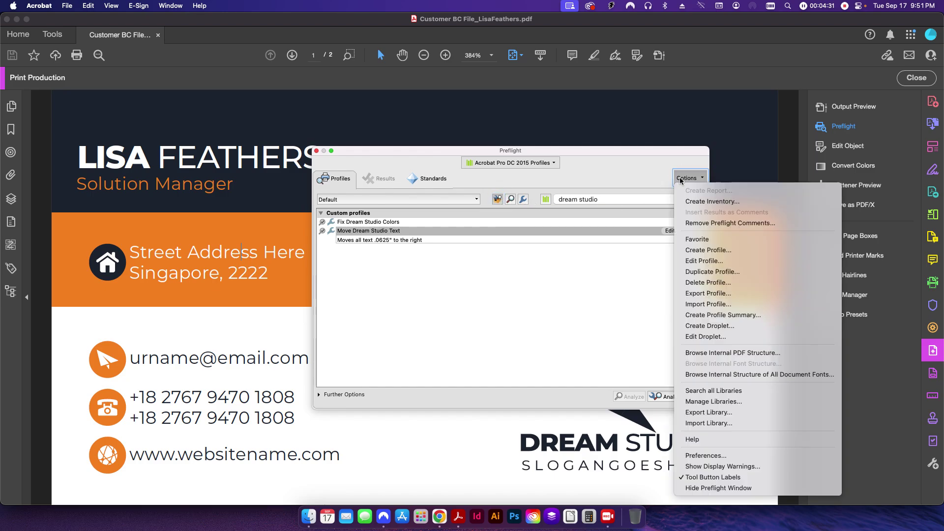
pyautogui.click(587, 209)
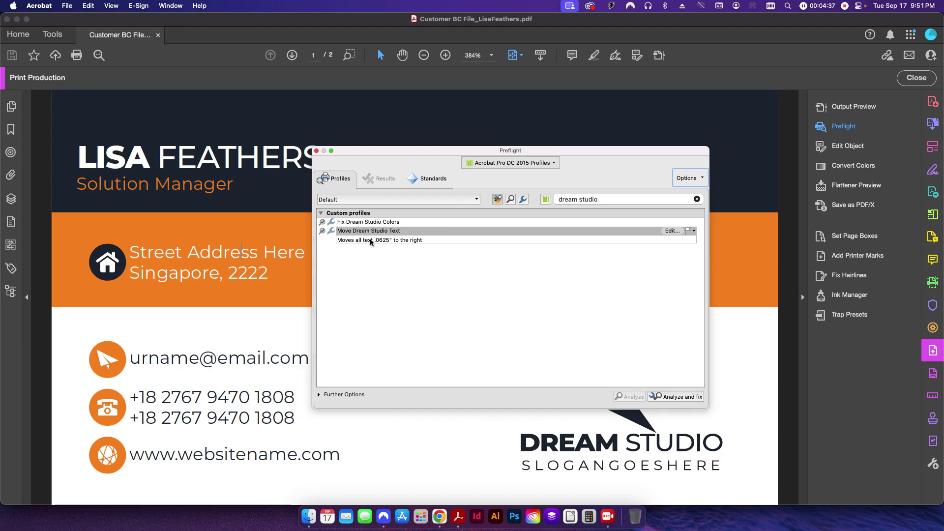
pyautogui.click(671, 231)
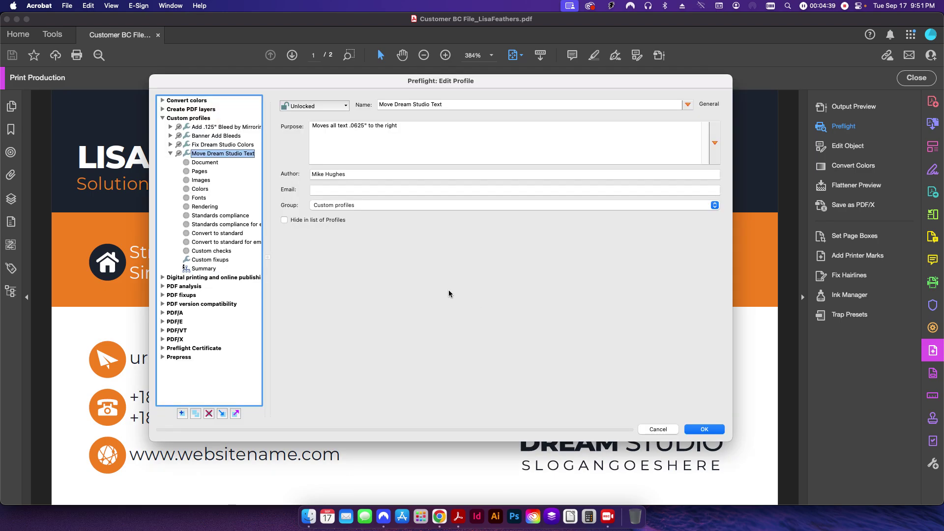
# In the profile's Custom fixups, search 'dream studio' and select Map Dream Studio Colors
pyautogui.click(207, 260)
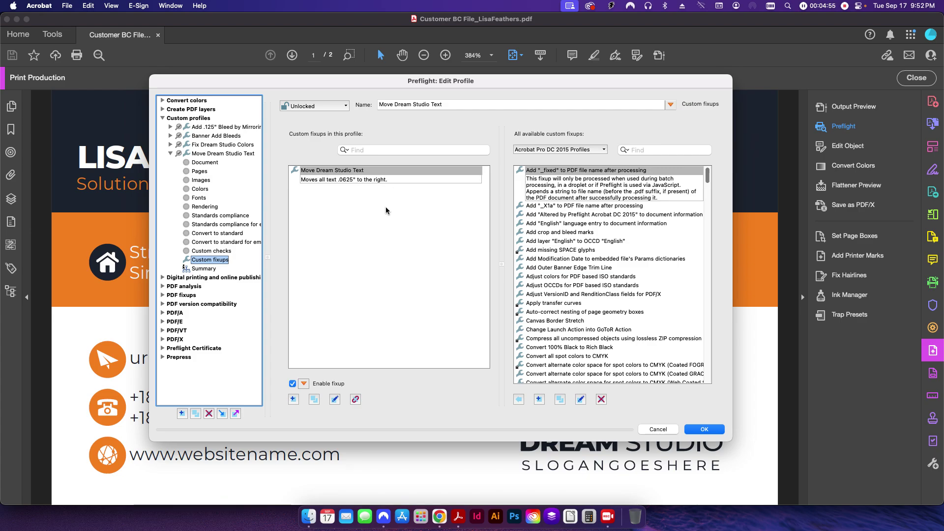
pyautogui.click(643, 152)
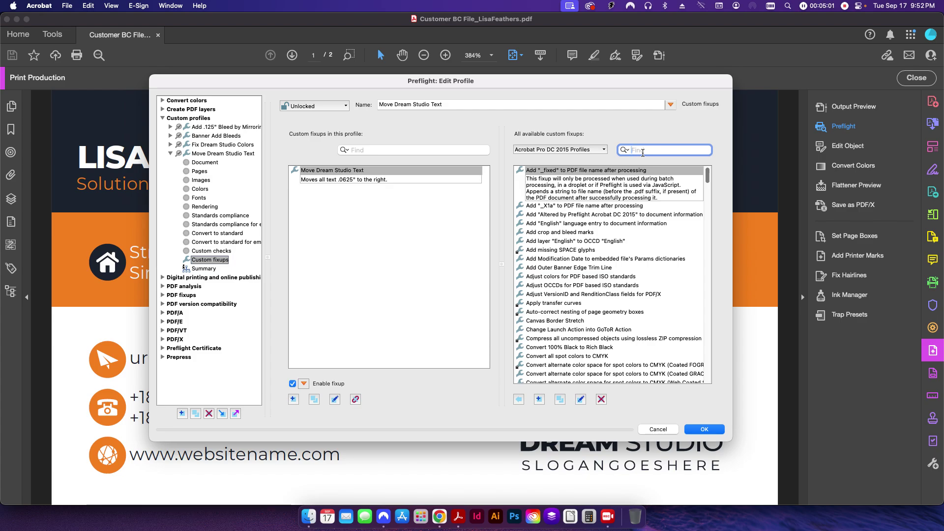
pyautogui.write('dr')
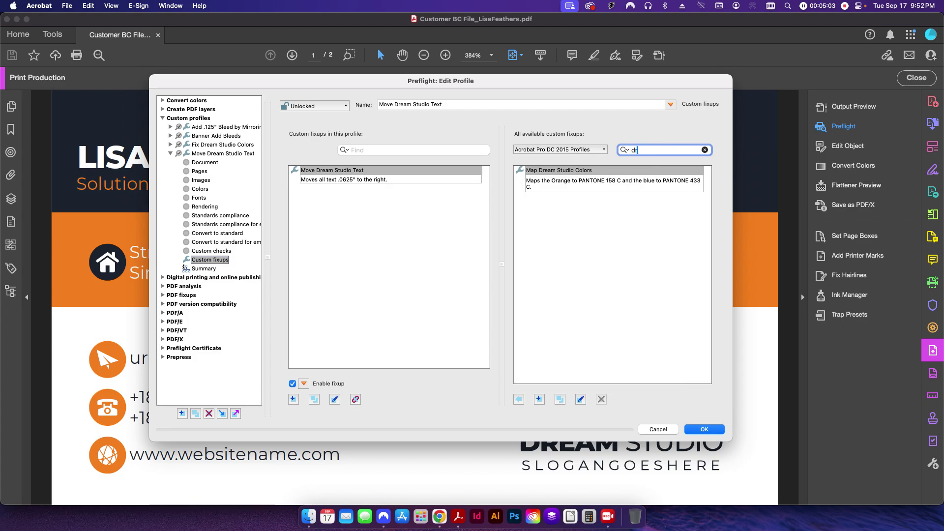
pyautogui.write('eam studio')
pyautogui.click(547, 178)
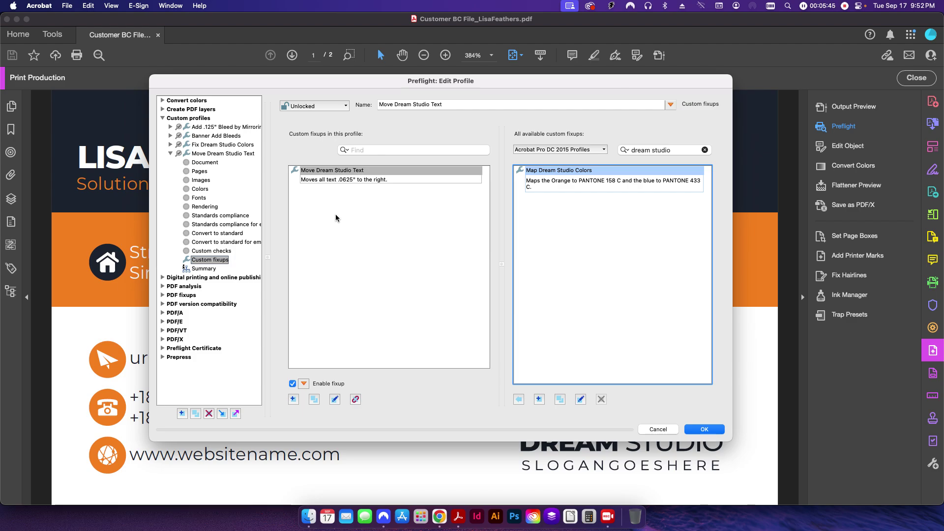
# Cancel Edit Profile and clear the Preflight search to list all profiles
pyautogui.click(661, 429)
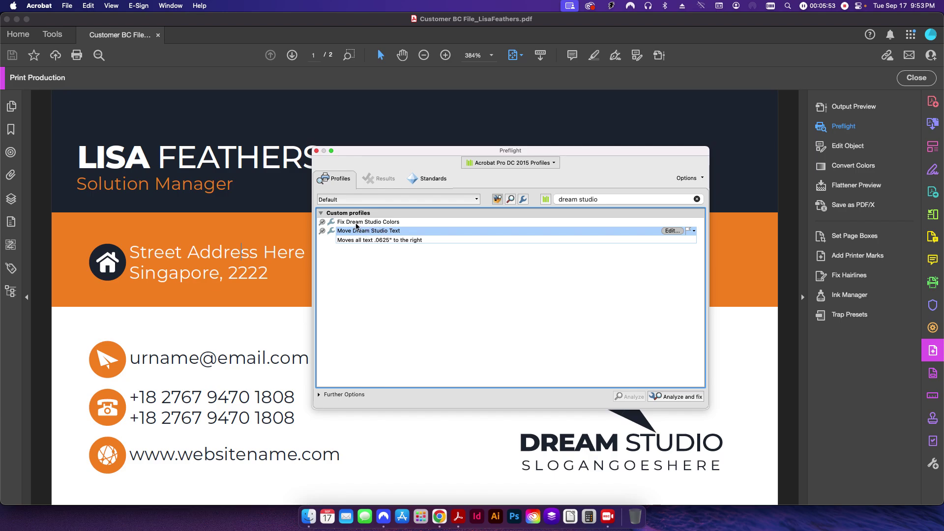
pyautogui.doubleClick(623, 201)
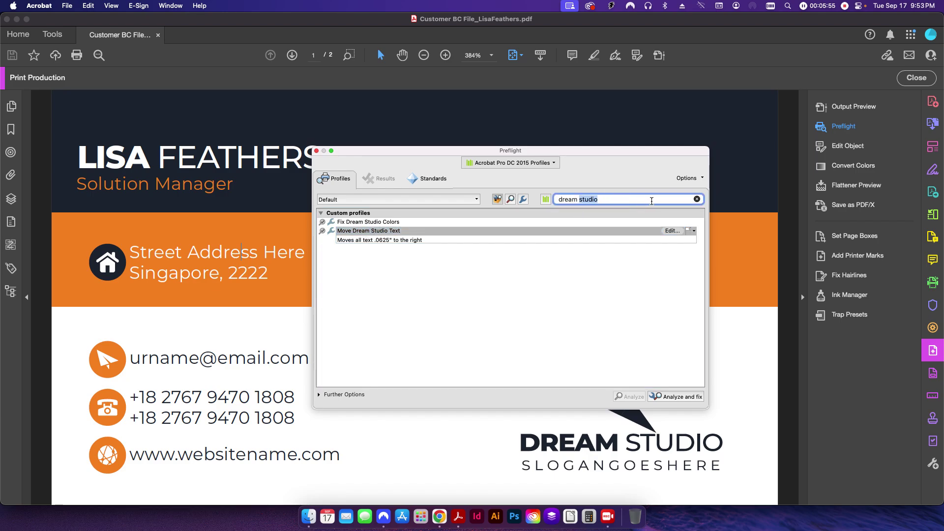
pyautogui.click(696, 200)
# Expand the Add .125" Bleed by Mirroring custom profile to view its details
pyautogui.scroll(5, 474, 261)
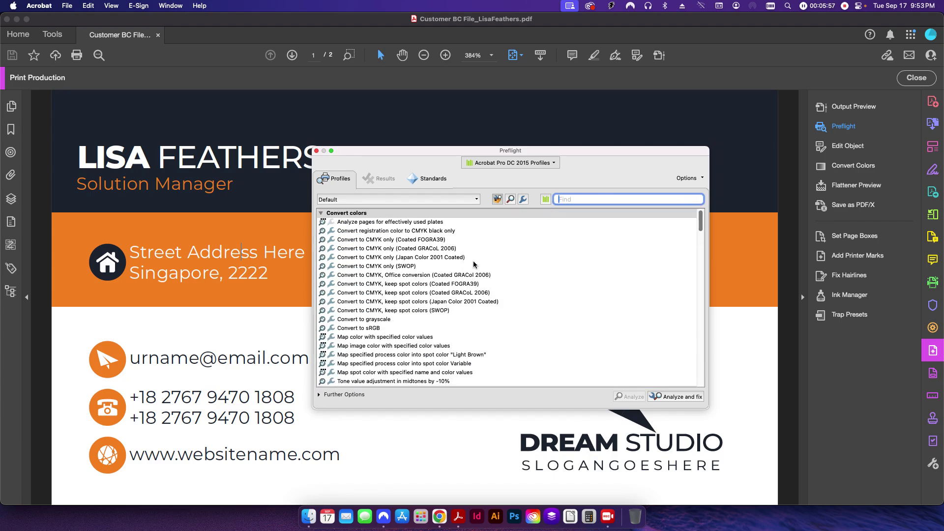
pyautogui.scroll(-6, 416, 286)
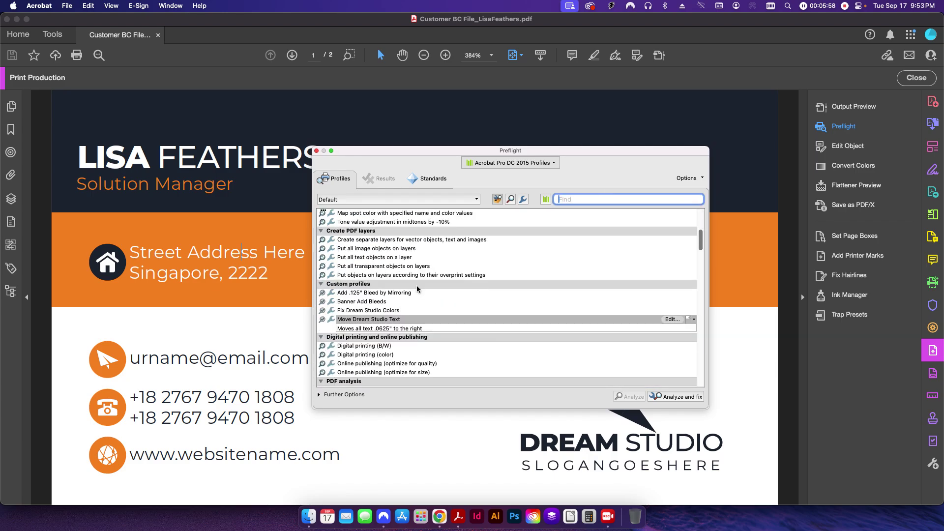
pyautogui.click(361, 293)
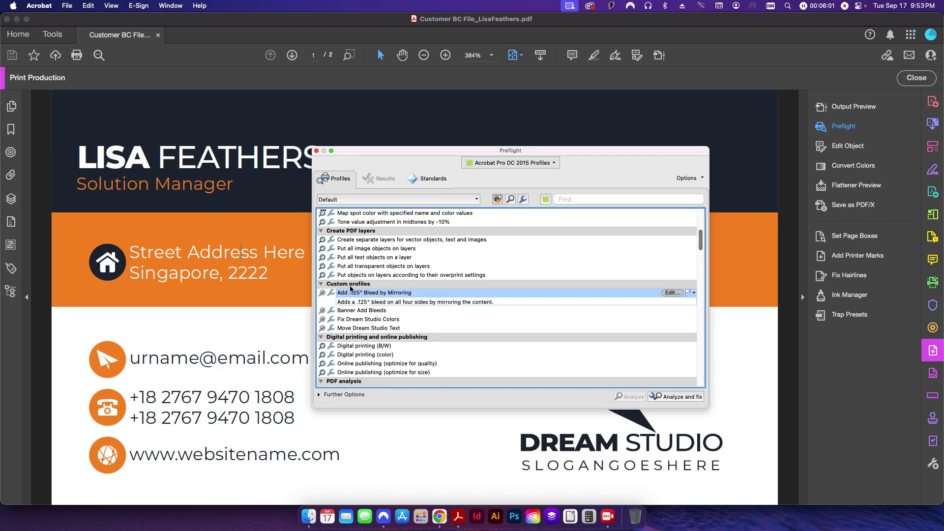
pyautogui.scroll(-2, 385, 313)
pyautogui.scroll(2, 375, 261)
# Close Preflight and the business card, then open Action Wizard from the Tools page
pyautogui.click(317, 151)
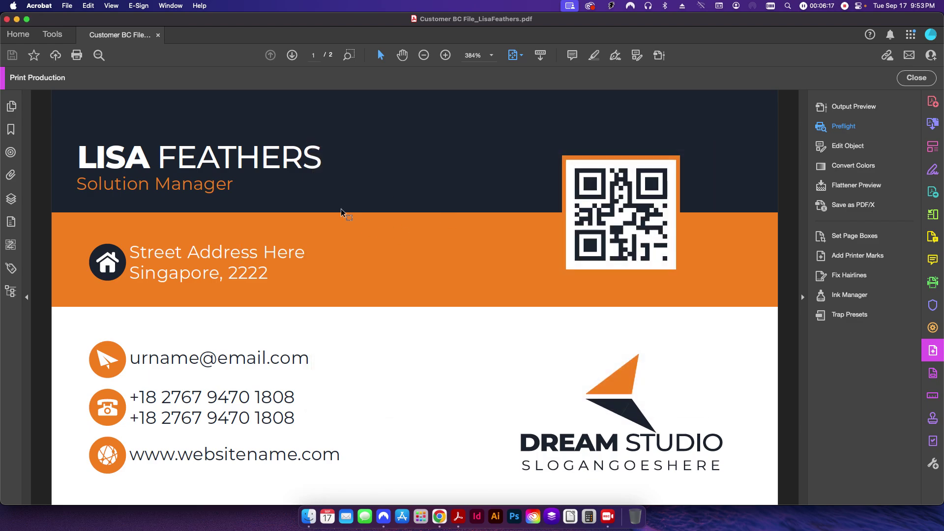
pyautogui.click(158, 35)
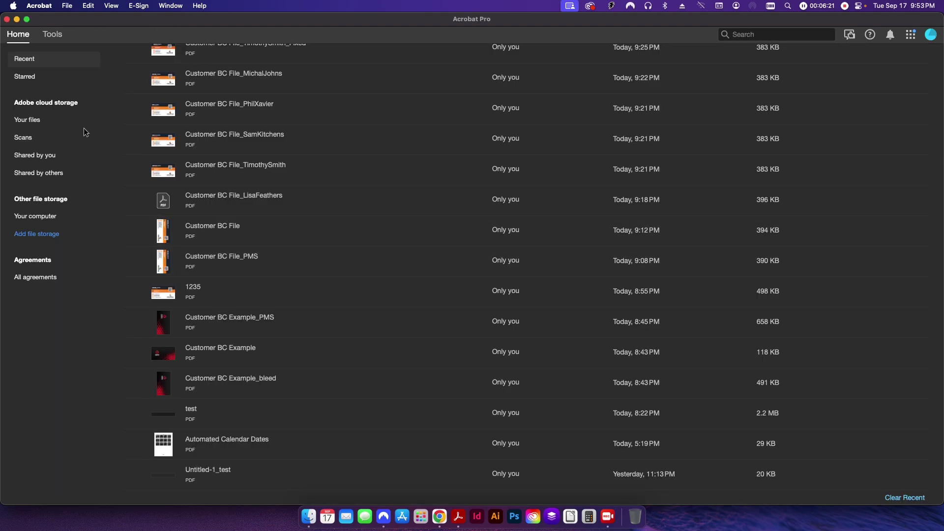
pyautogui.click(52, 35)
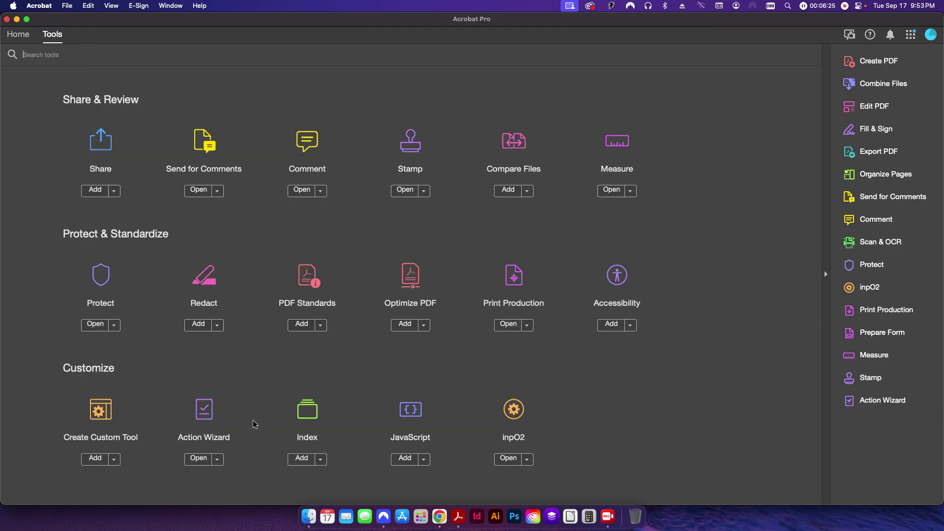
pyautogui.scroll(5, 236, 407)
pyautogui.scroll(-5, 281, 352)
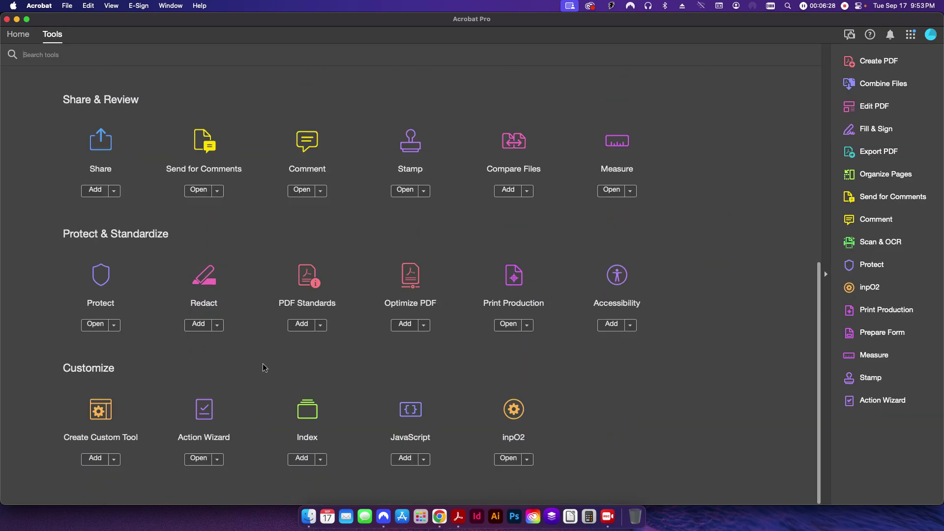
pyautogui.click(203, 412)
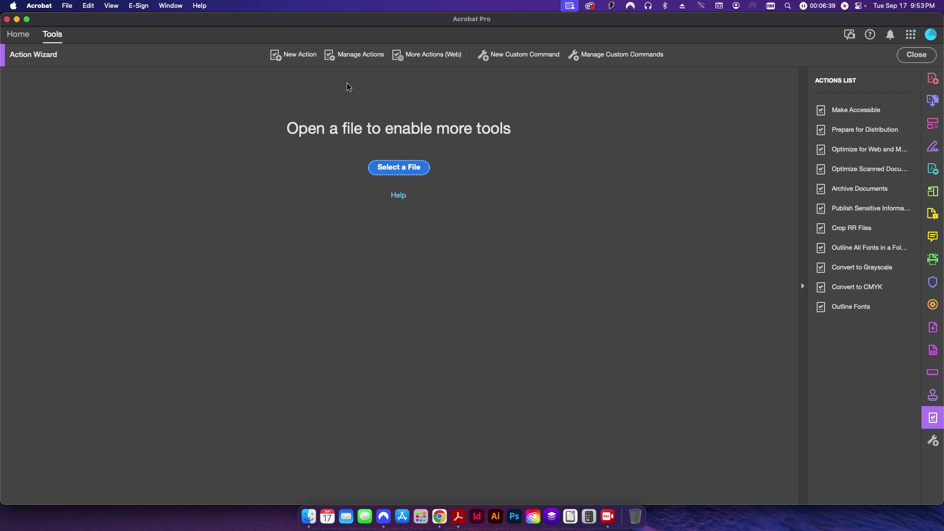
# Start a new action from the Action Wizard toolbar
pyautogui.click(293, 54)
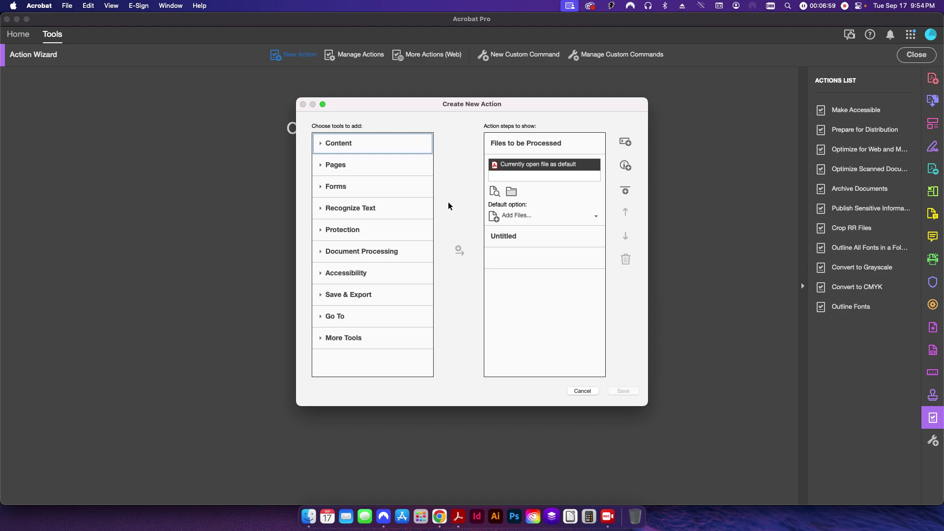
# Add a Preflight step from Document Processing to the new action, with Prompt User turned off
pyautogui.click(354, 250)
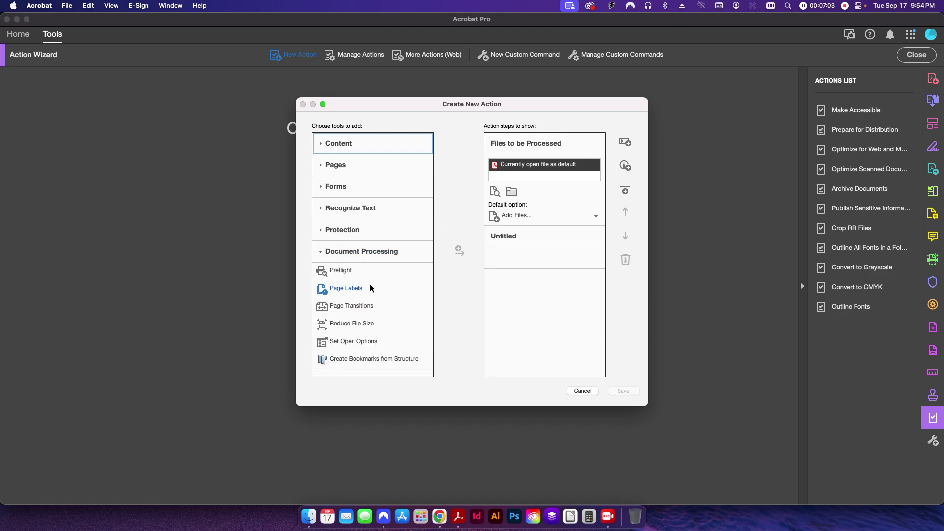
pyautogui.click(333, 272)
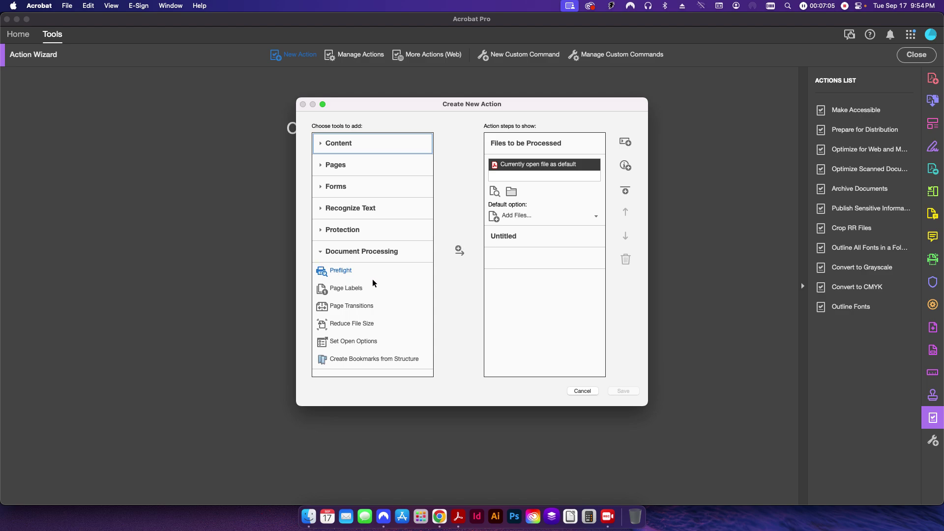
pyautogui.click(458, 252)
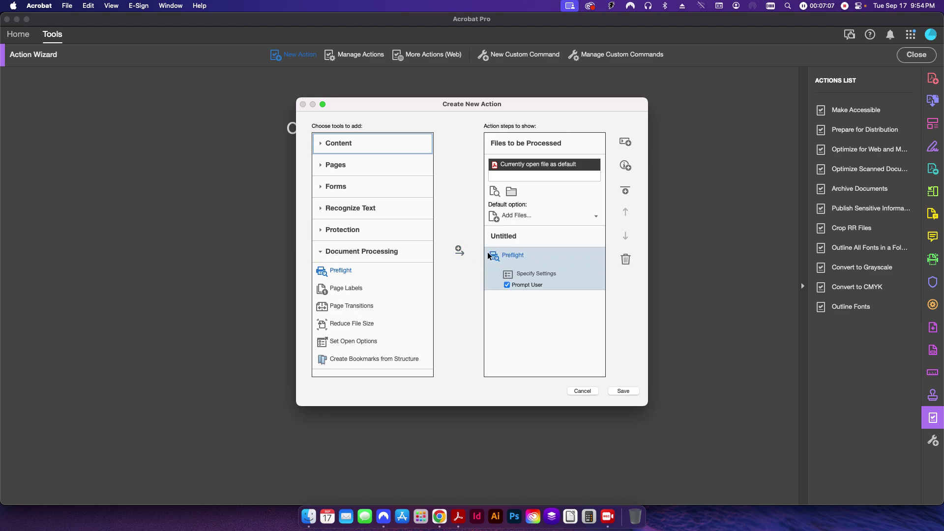
pyautogui.click(519, 284)
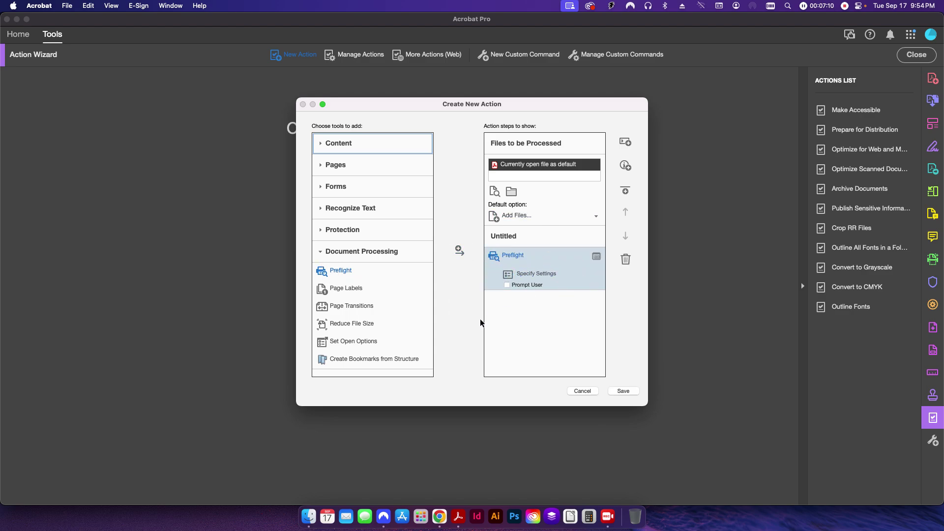
# Set the Preflight step to run the Move Dream Studio Text profile from Acrobat Pro DC 2015 Profiles
pyautogui.click(527, 272)
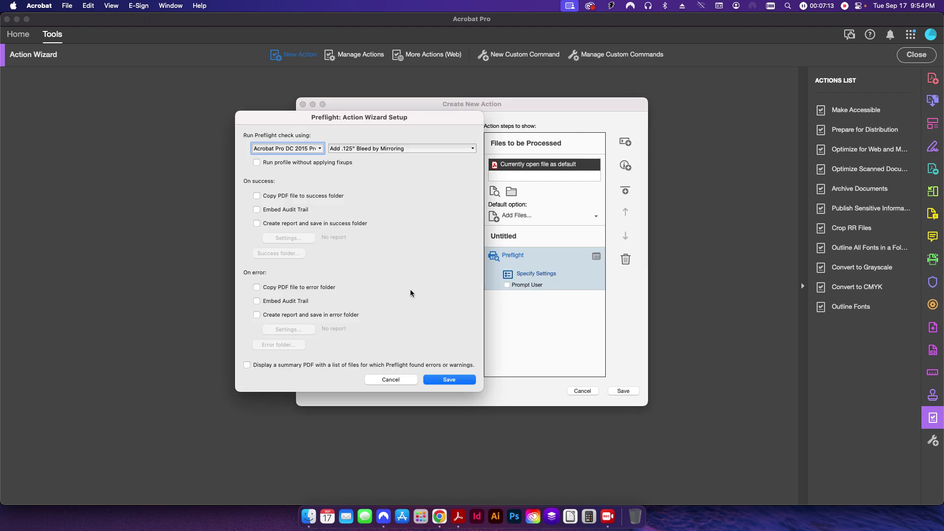
pyautogui.click(299, 149)
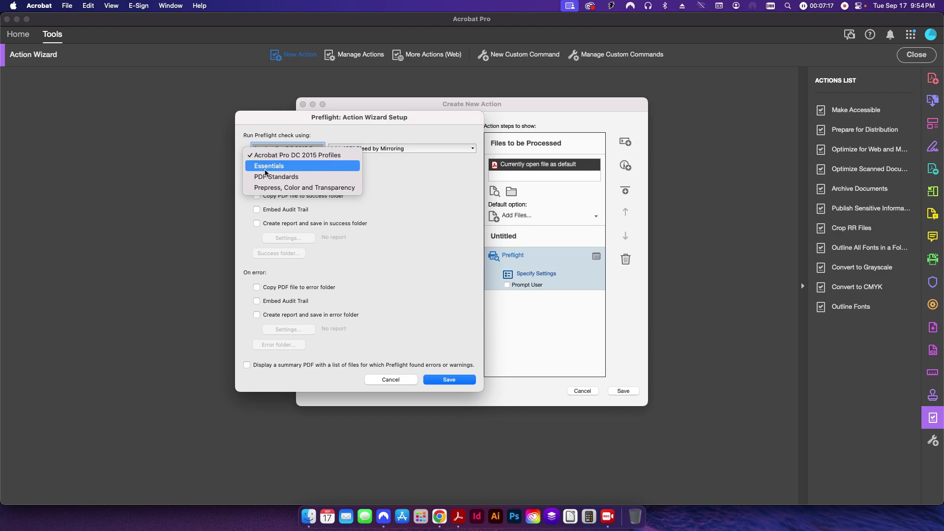
pyautogui.click(278, 144)
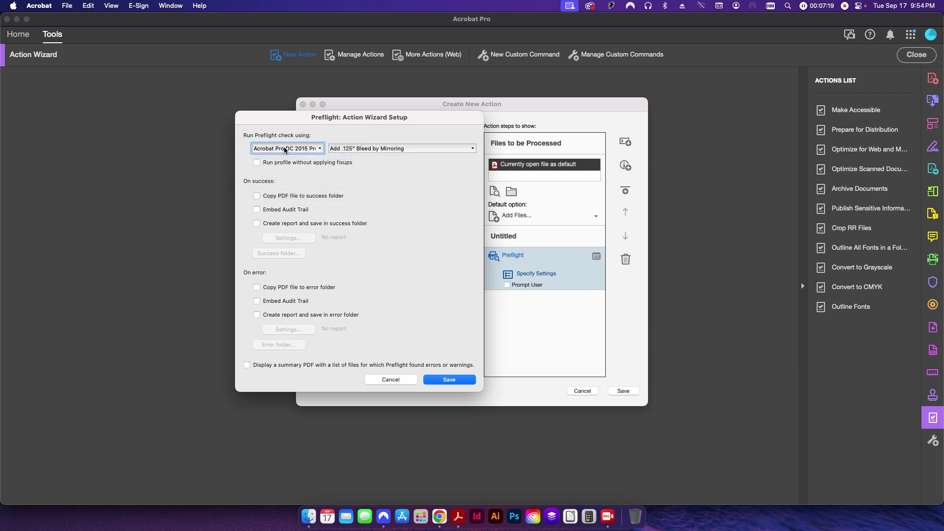
pyautogui.click(285, 149)
pyautogui.click(286, 155)
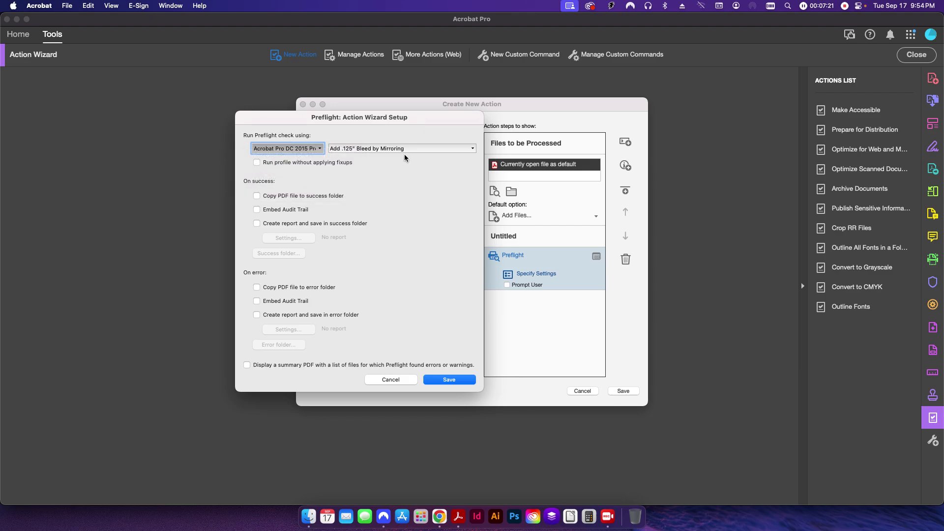
pyautogui.click(364, 149)
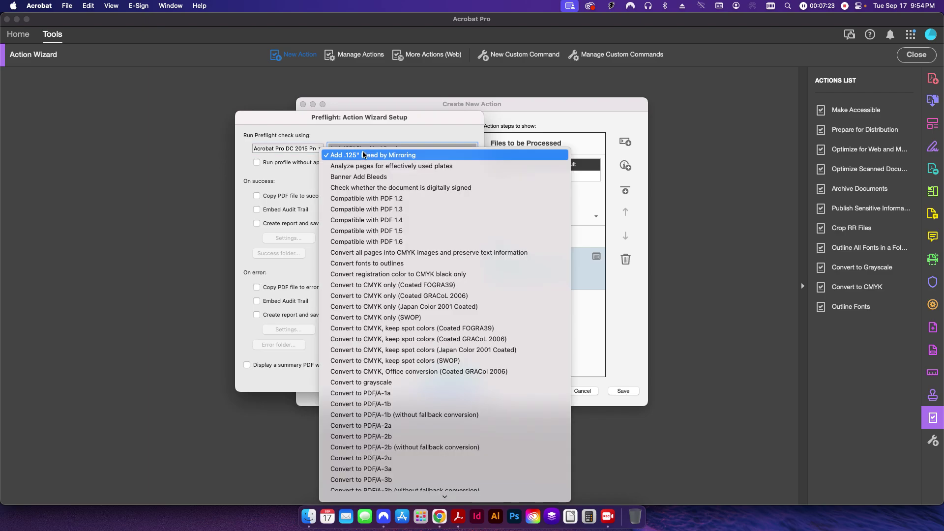
pyautogui.click(364, 156)
pyautogui.click(363, 149)
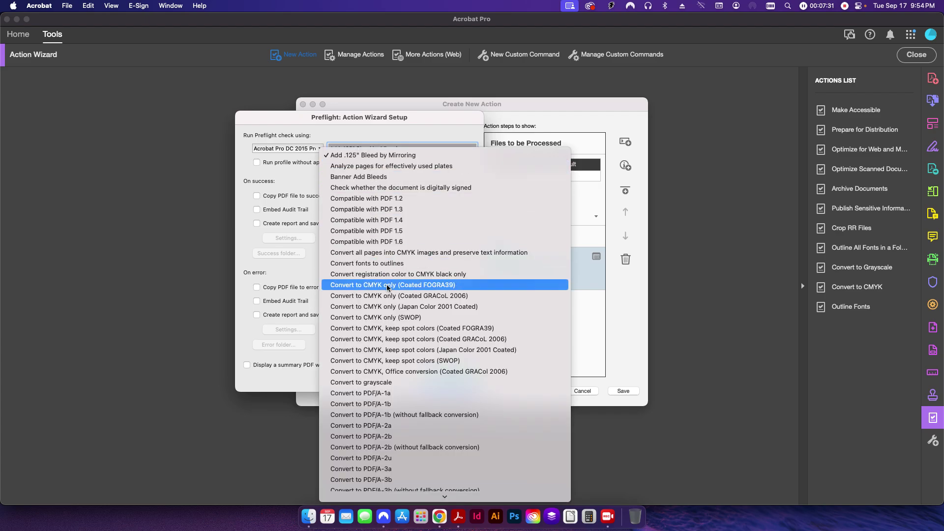
pyautogui.scroll(-15, 387, 287)
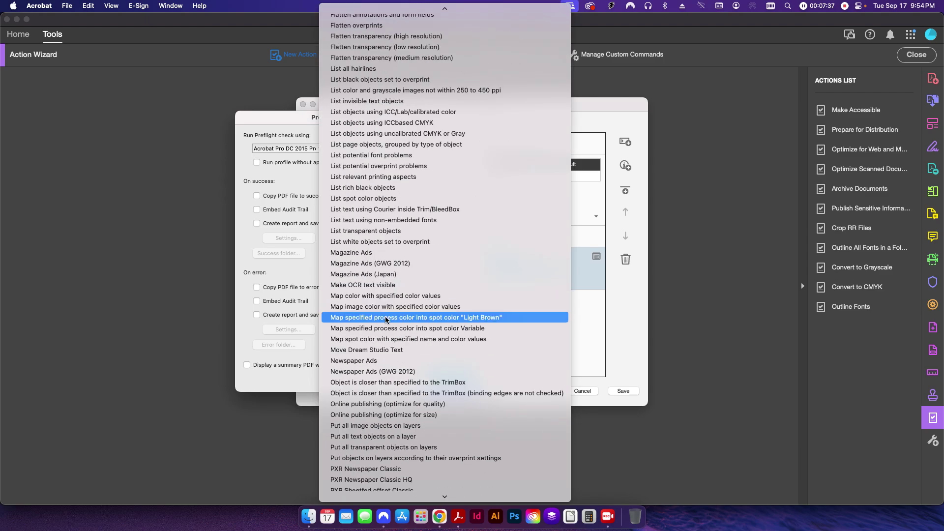
pyautogui.scroll(-2, 387, 318)
pyautogui.scroll(-5, 388, 320)
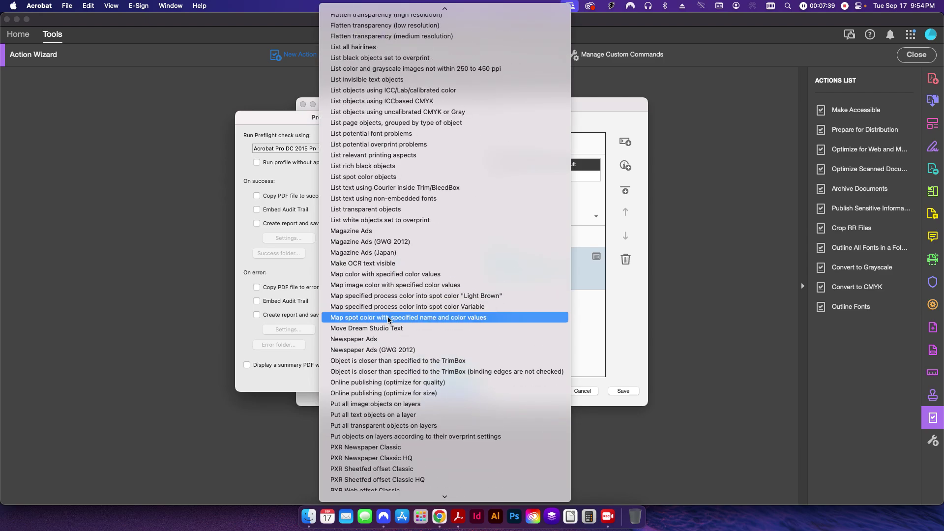
pyautogui.scroll(2, 388, 319)
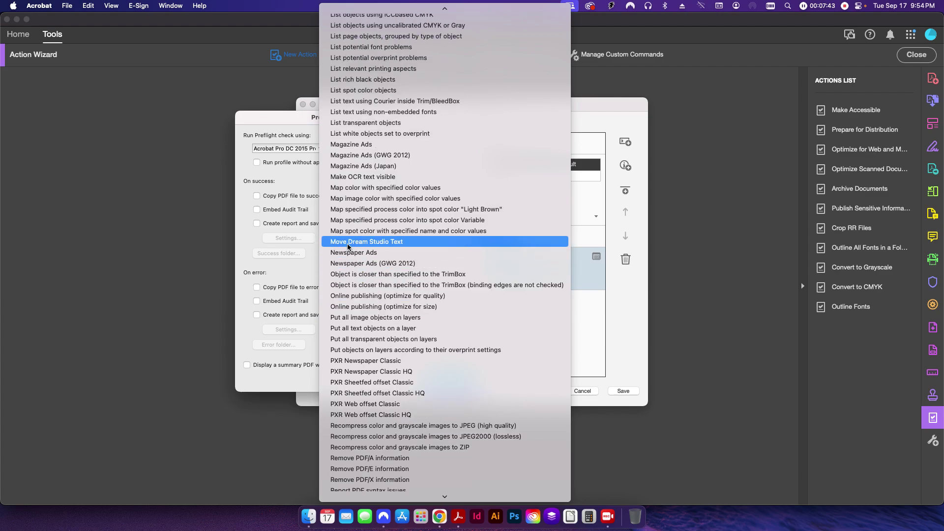
pyautogui.click(387, 242)
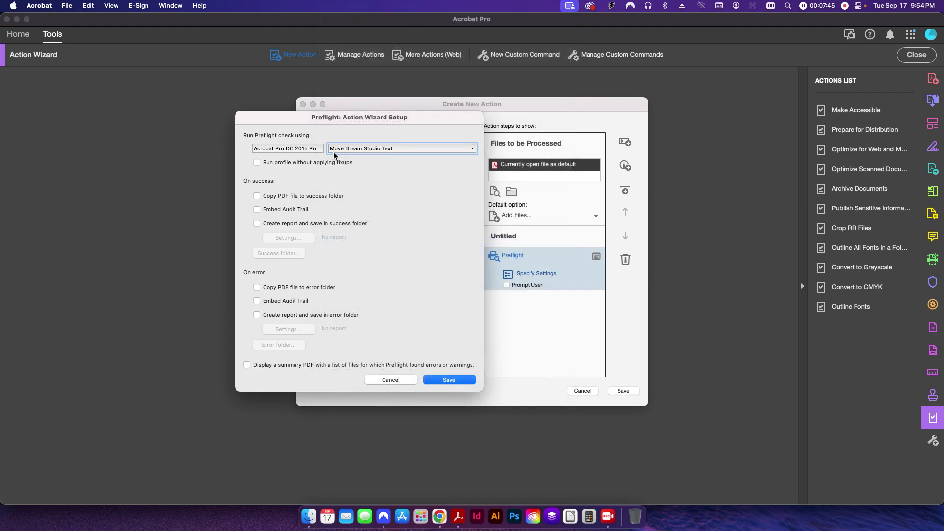
pyautogui.click(435, 381)
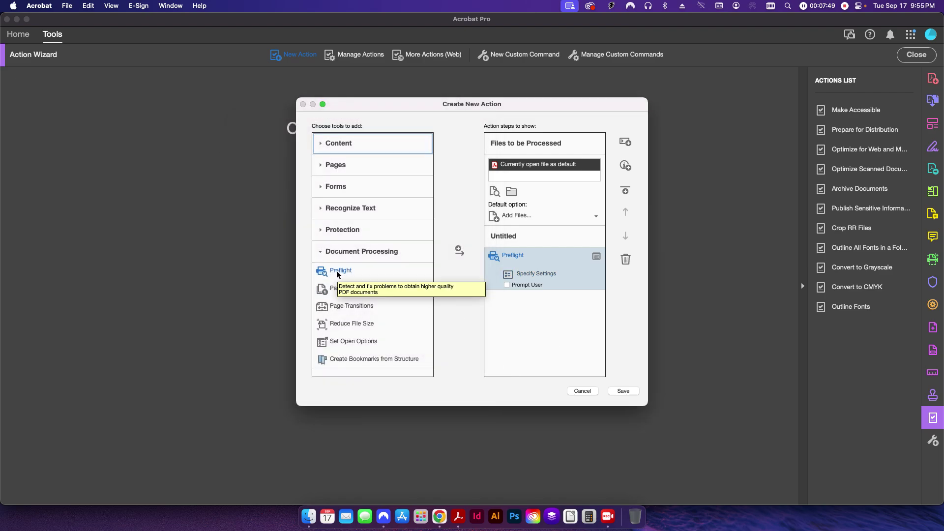
# Add a second Preflight step with prompting off, using the Fix Dream Studio Colors profile
pyautogui.click(457, 253)
pyautogui.click(515, 303)
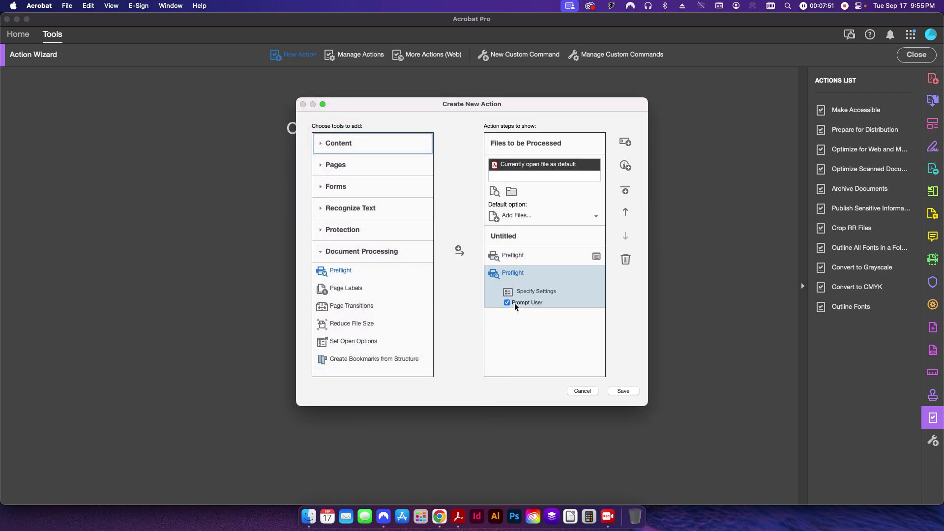
pyautogui.click(512, 302)
pyautogui.click(531, 291)
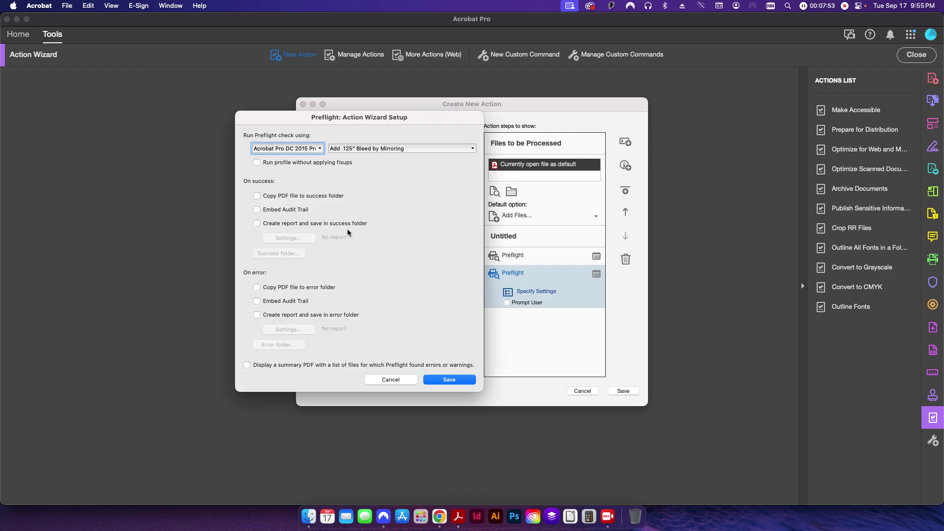
pyautogui.click(374, 149)
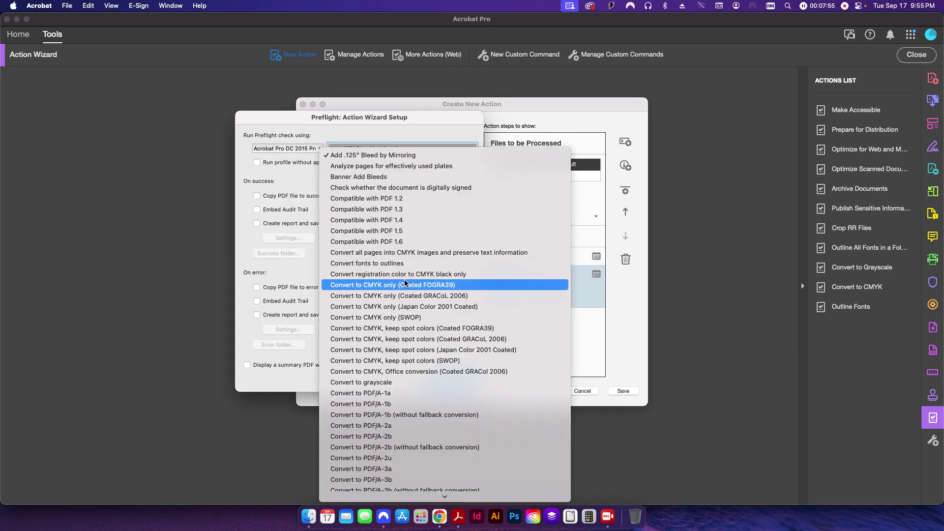
pyautogui.scroll(-10, 405, 283)
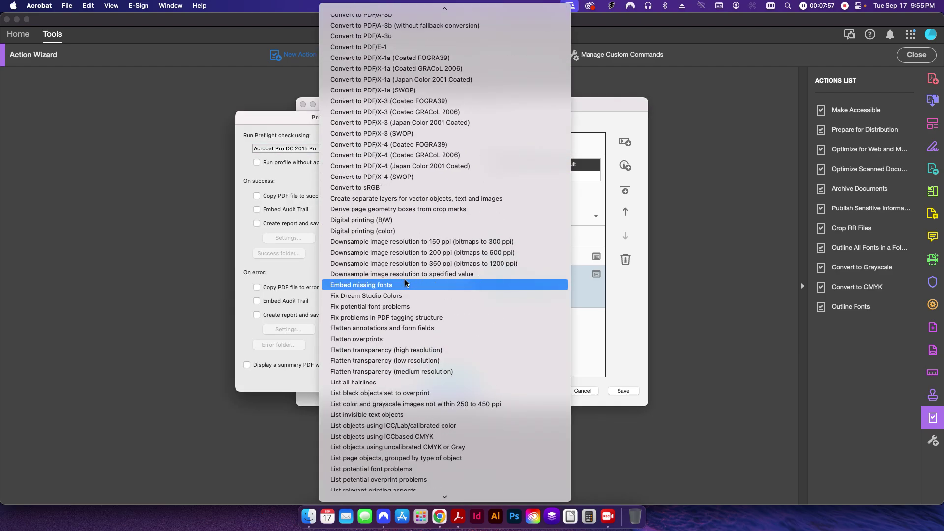
pyautogui.scroll(2, 406, 283)
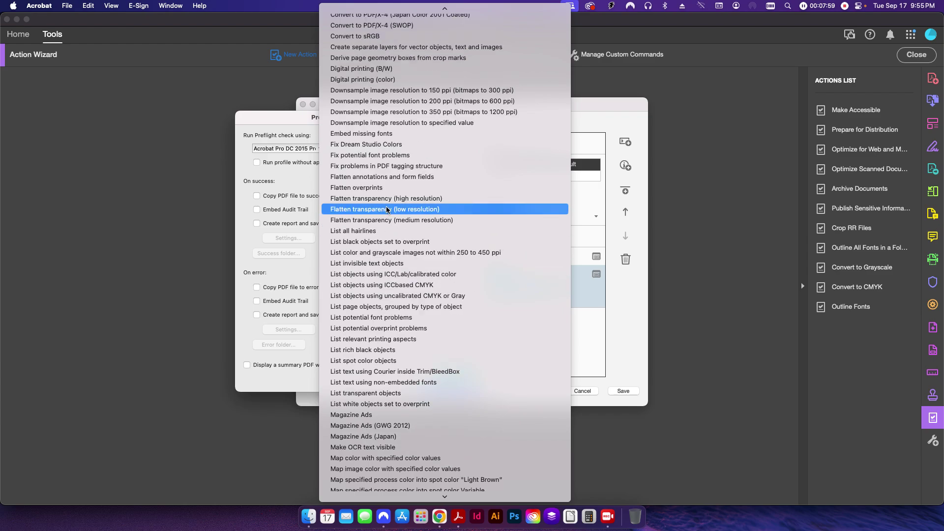
pyautogui.click(353, 146)
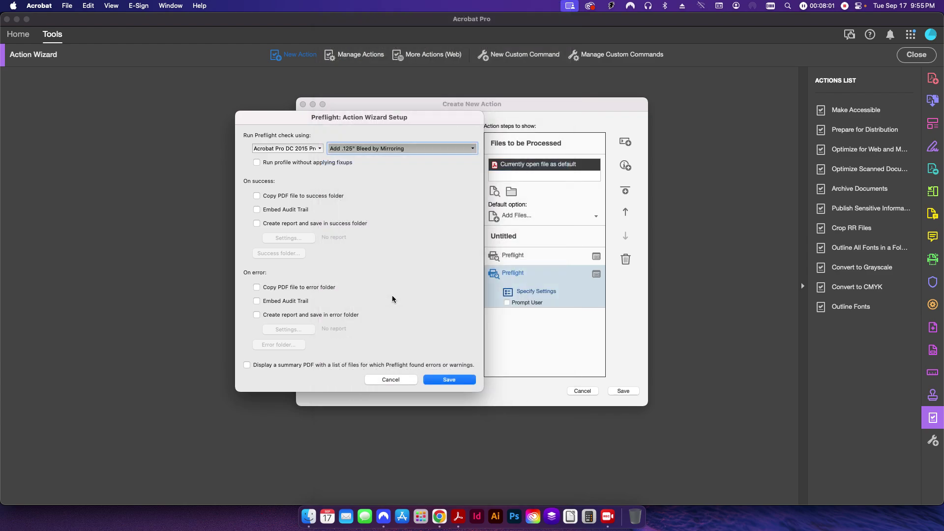
pyautogui.click(438, 382)
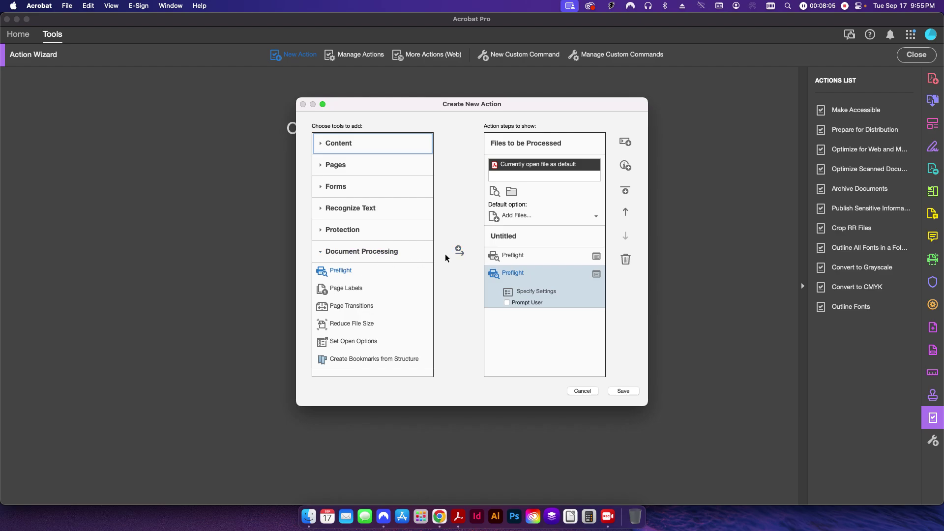
# Add a third Preflight step with prompting off, then review the three Preflight steps
pyautogui.click(459, 251)
pyautogui.click(517, 320)
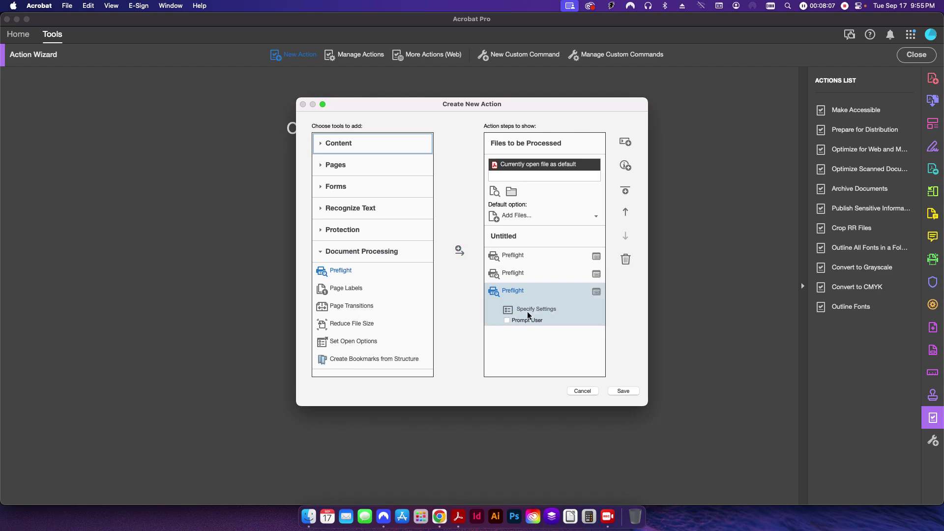
pyautogui.click(528, 309)
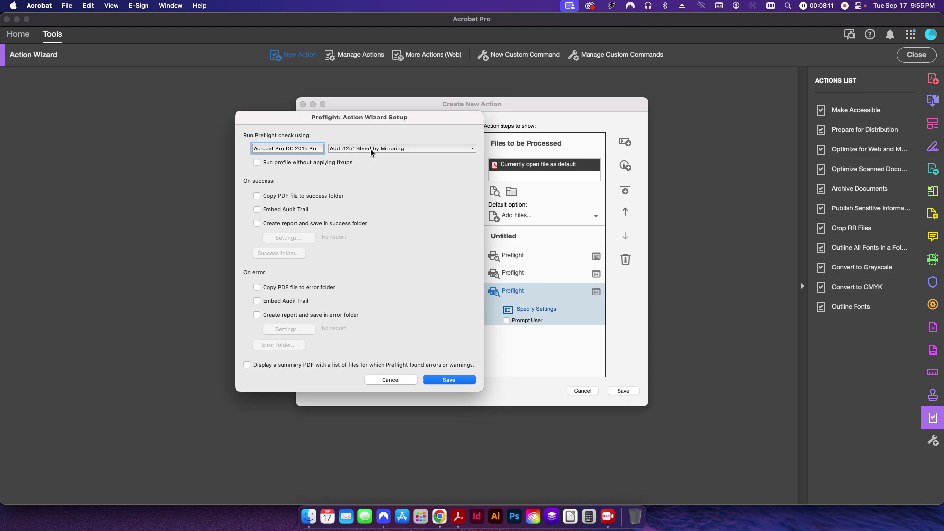
pyautogui.click(449, 379)
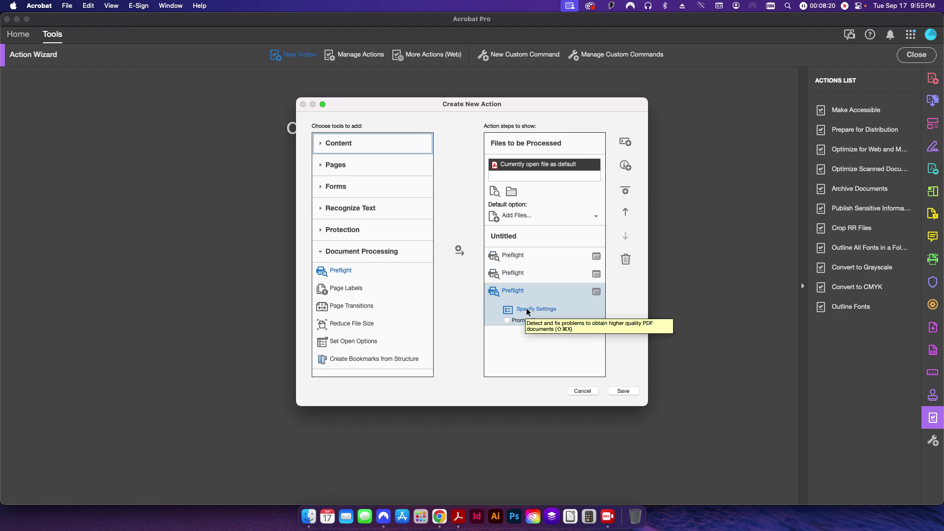
pyautogui.click(518, 275)
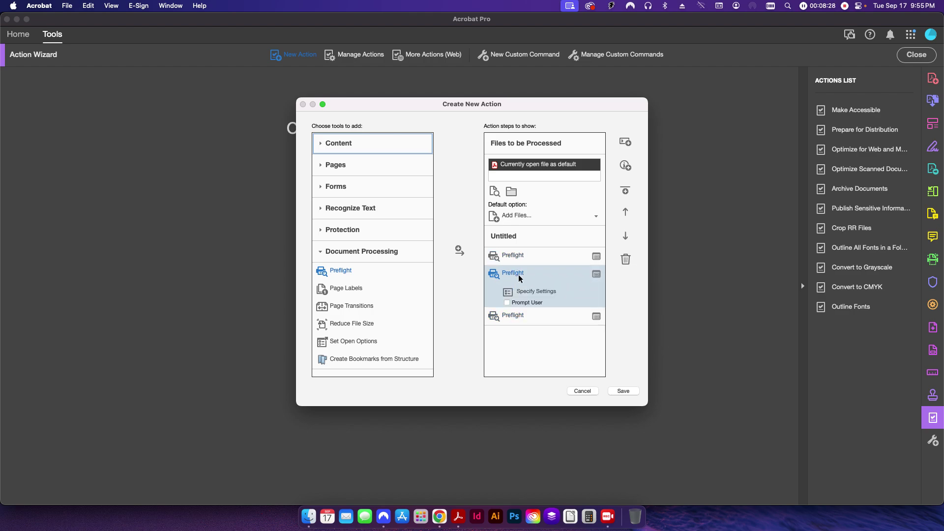
pyautogui.click(513, 256)
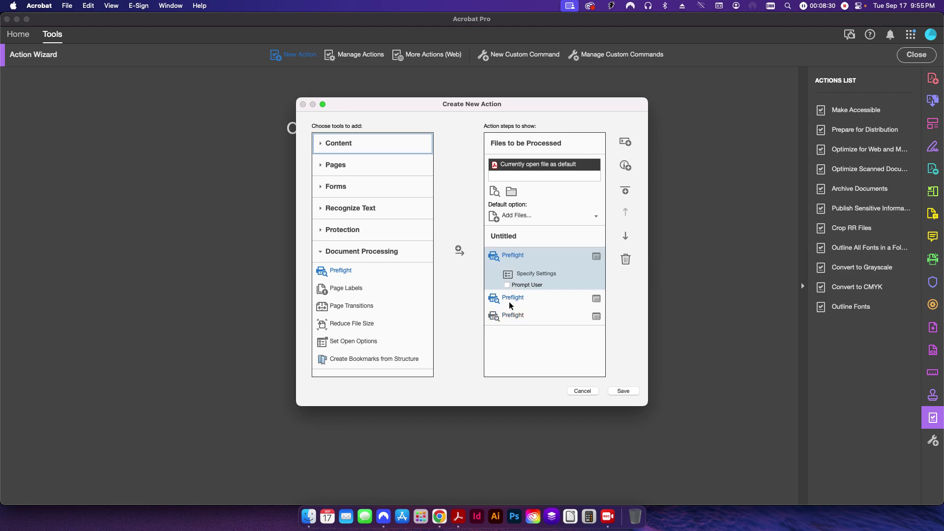
pyautogui.click(512, 315)
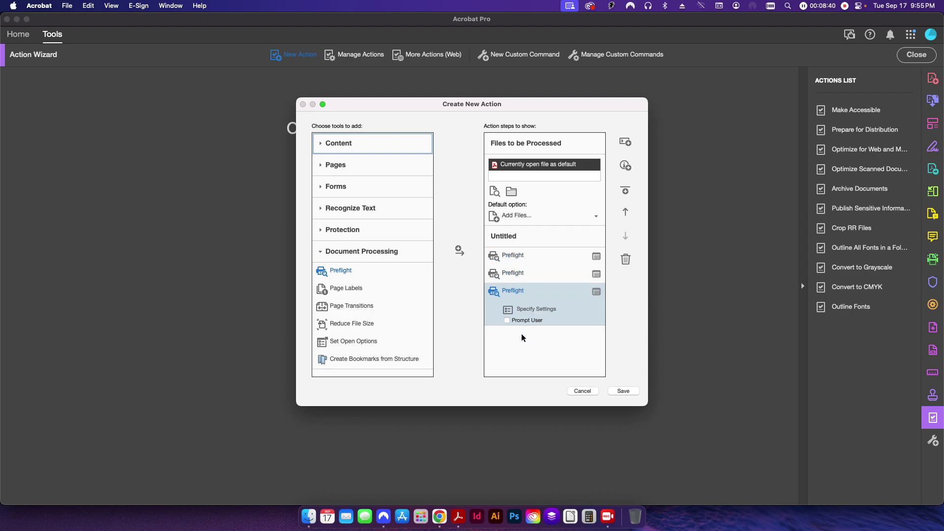
# Append a Save step from Save & Export after the three Preflight steps
pyautogui.click(320, 252)
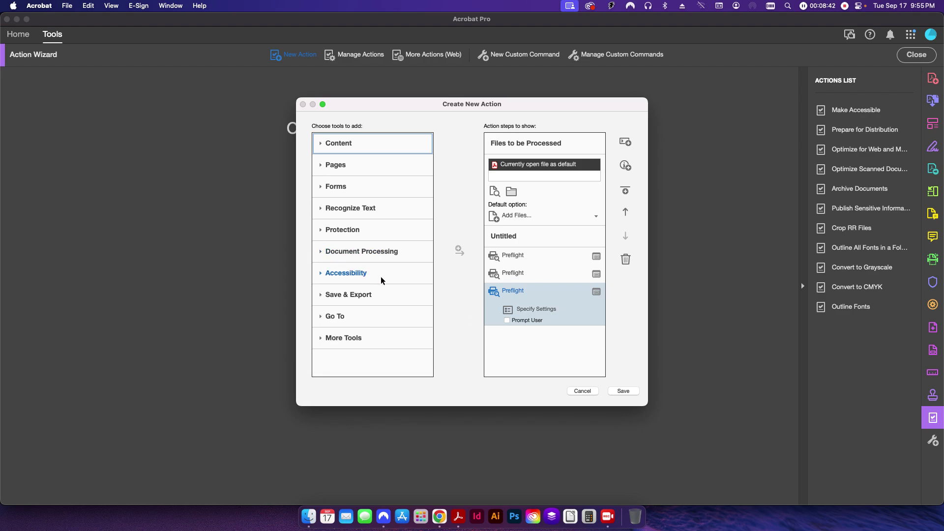
pyautogui.click(338, 295)
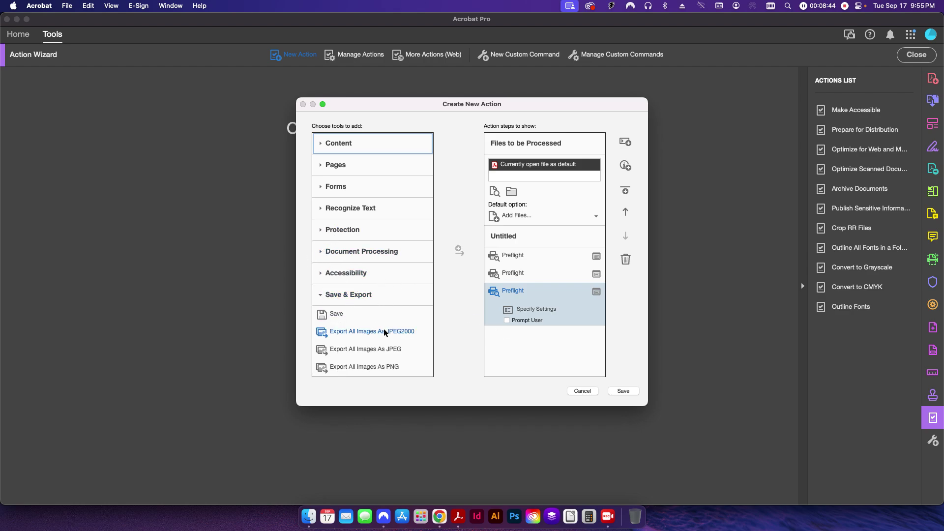
pyautogui.click(460, 250)
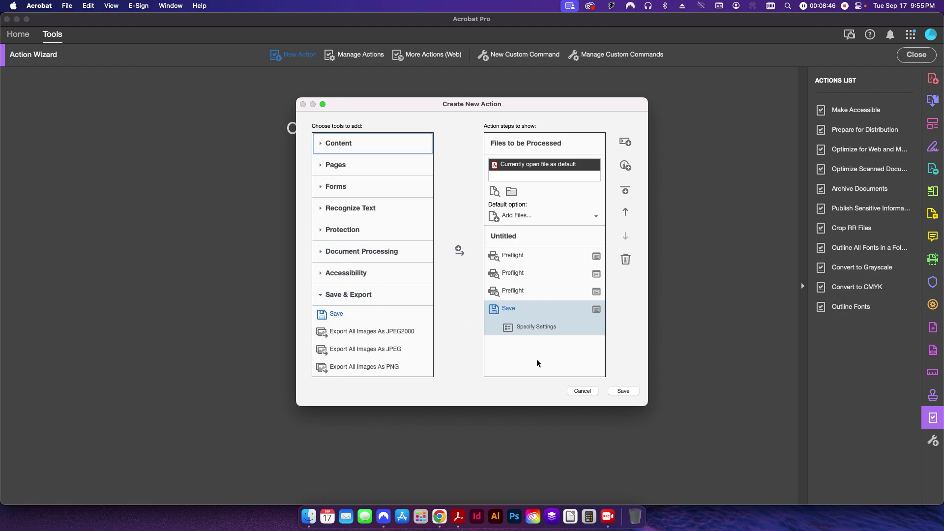
pyautogui.click(597, 311)
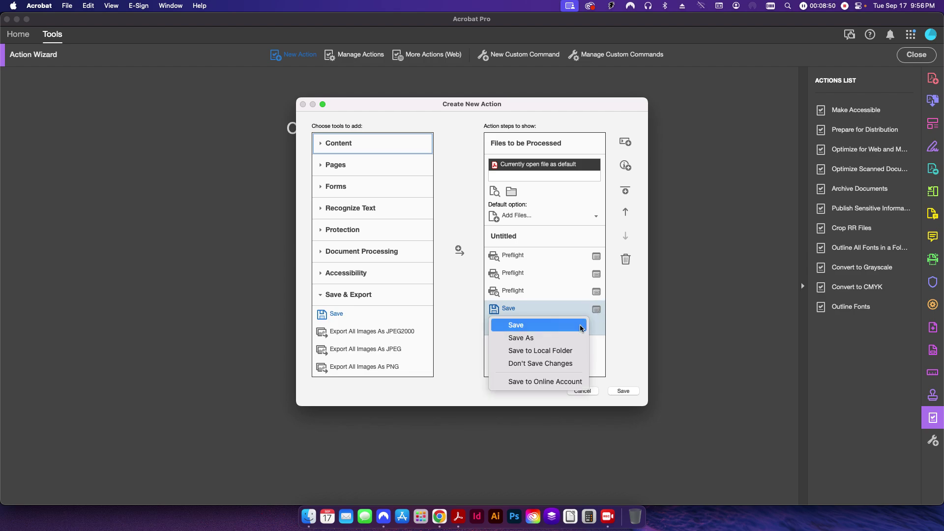
# Make the Save step save to the local Fixed PDFs folder
pyautogui.click(561, 351)
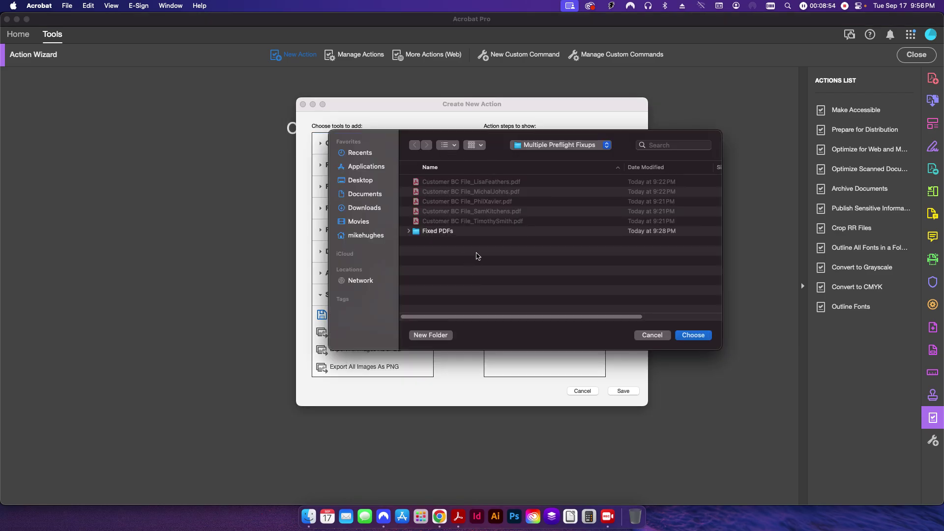
pyautogui.click(433, 232)
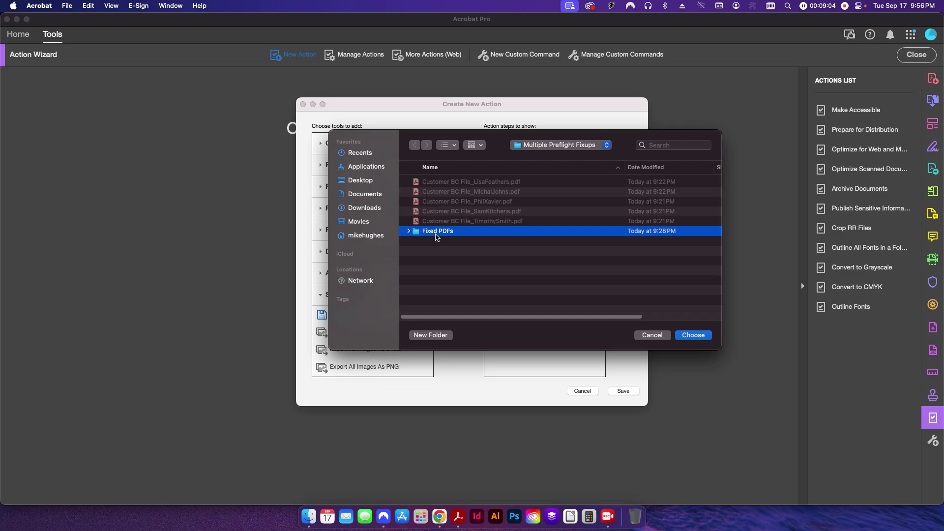
pyautogui.click(686, 336)
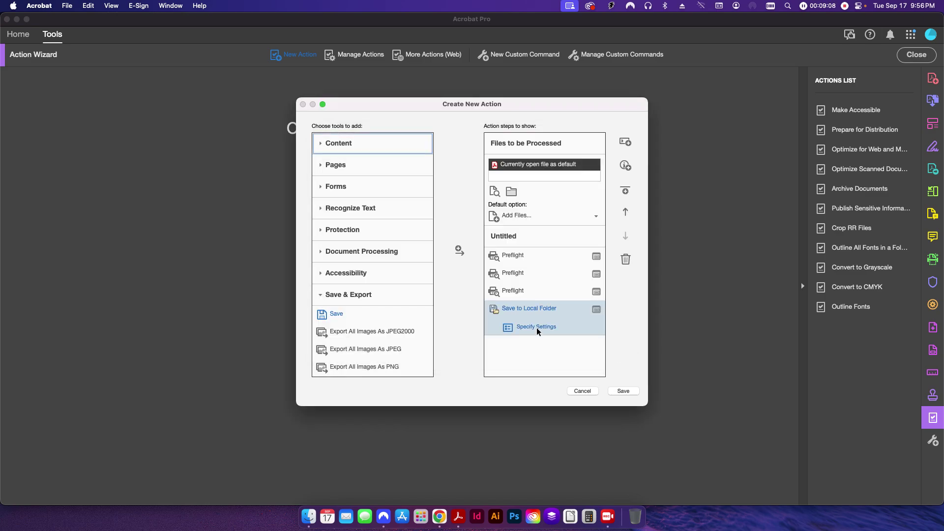
# Name saved files by inserting '_Fixed' after the original file names
pyautogui.click(536, 327)
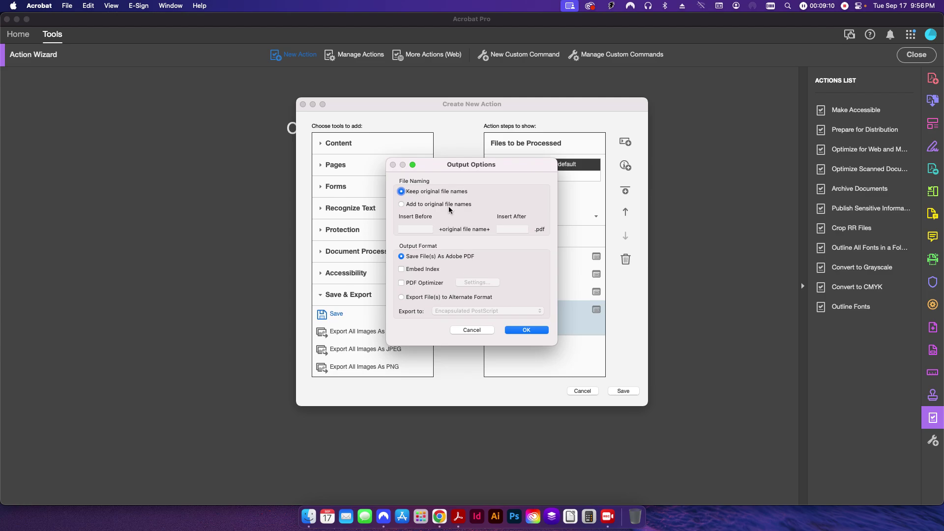
pyautogui.click(416, 206)
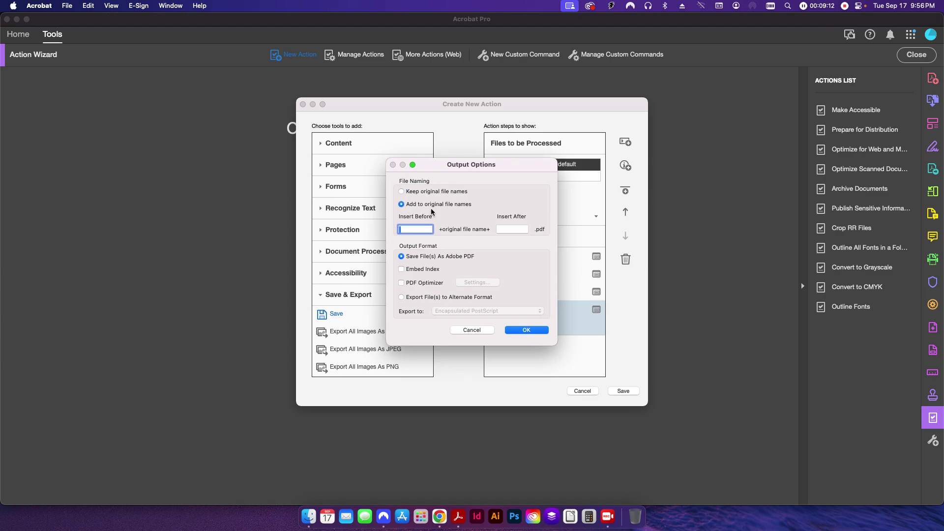
pyautogui.click(511, 230)
pyautogui.write('_Fixed')
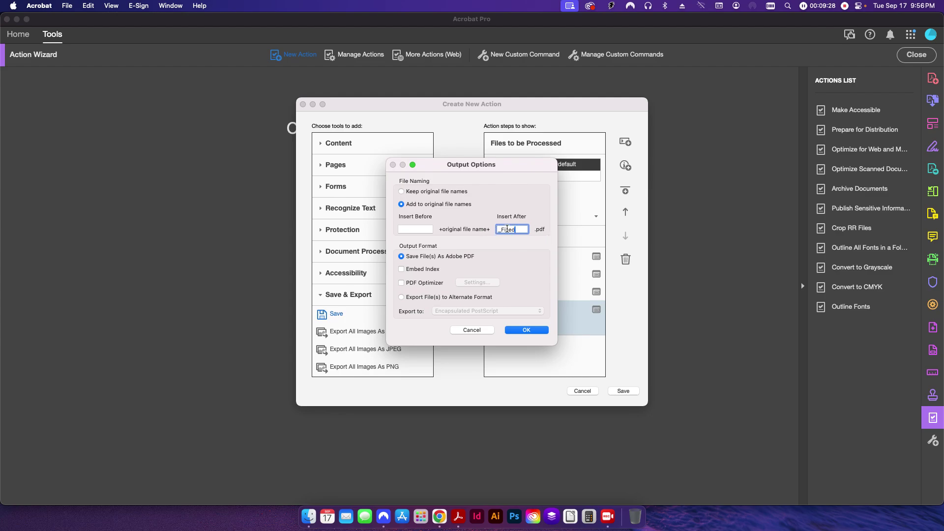
pyautogui.click(524, 330)
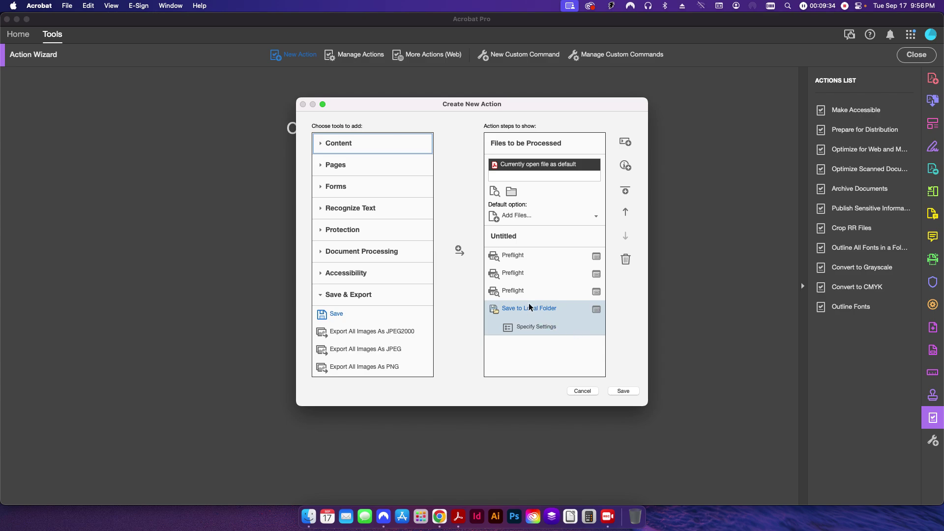
# Save the action under the name 'Dream Studio Business Card Fixes'
pyautogui.click(619, 389)
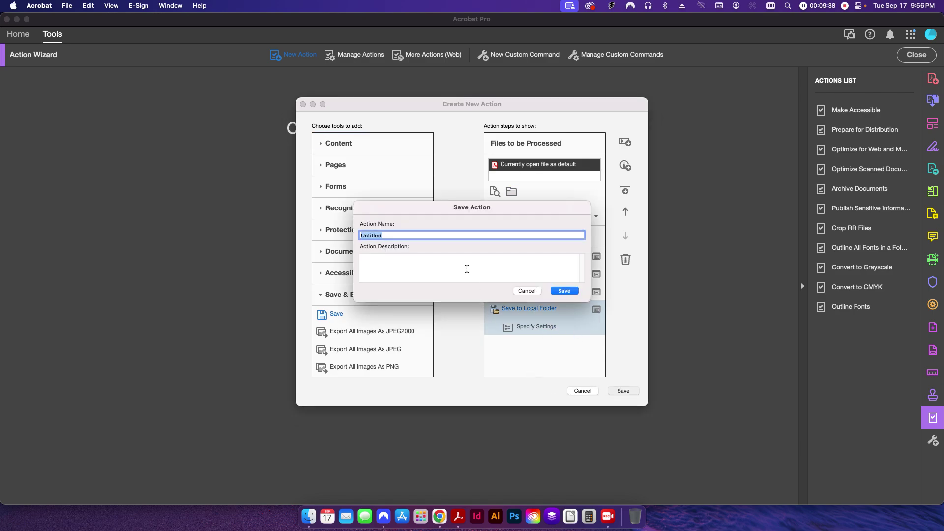
pyautogui.write('Dream Studo')
pyautogui.press('BackSpace')
pyautogui.write('io Business Card Fixes')
pyautogui.click(565, 290)
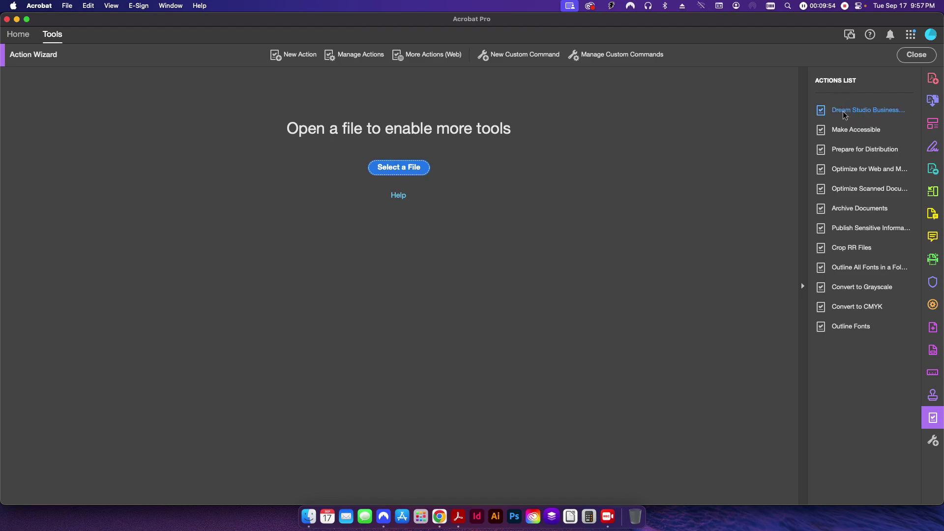
# Open the Dream Studio Business Card Fixes action and add all five Customer BC File PDFs
pyautogui.click(873, 115)
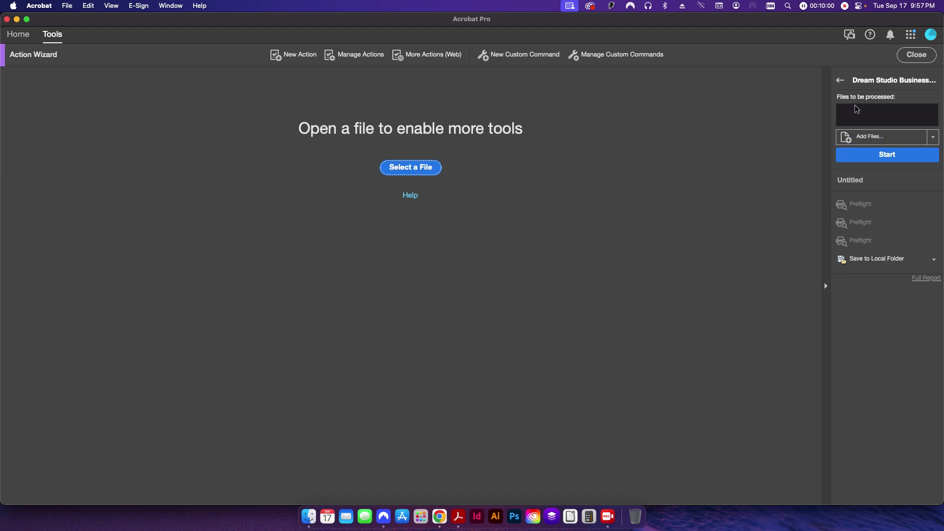
pyautogui.click(869, 139)
pyautogui.click(426, 133)
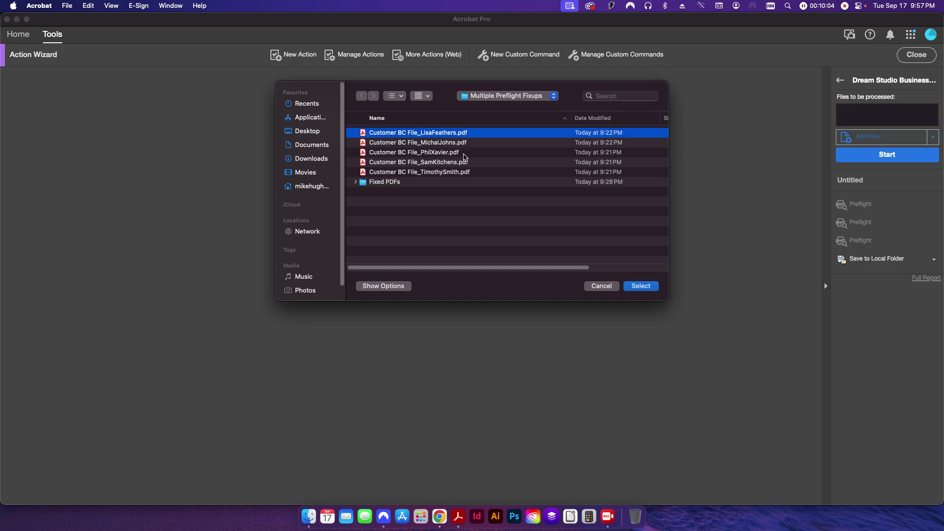
pyautogui.keyDown('shift'); pyautogui.click(444, 175); pyautogui.keyUp('shift')
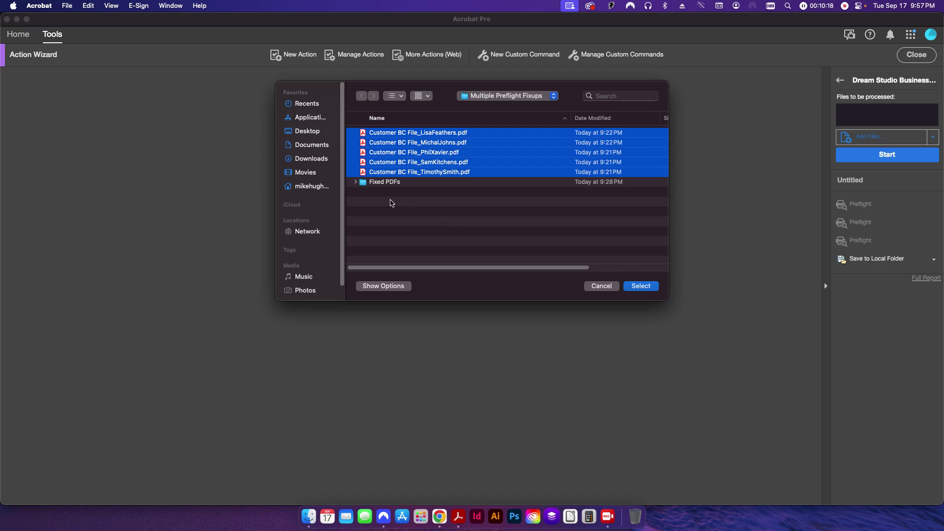
pyautogui.click(641, 285)
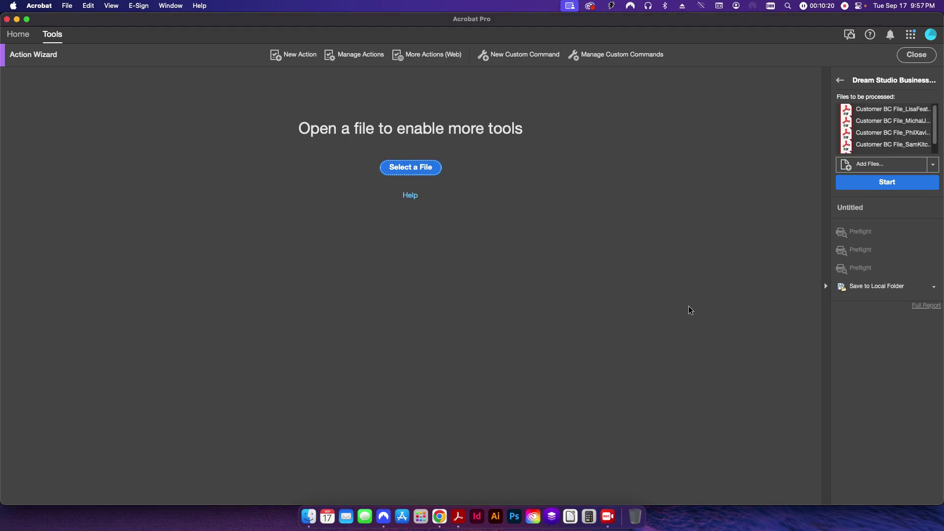
# Start the Dream Studio Business Card Fixes action on the five listed PDFs
pyautogui.click(878, 187)
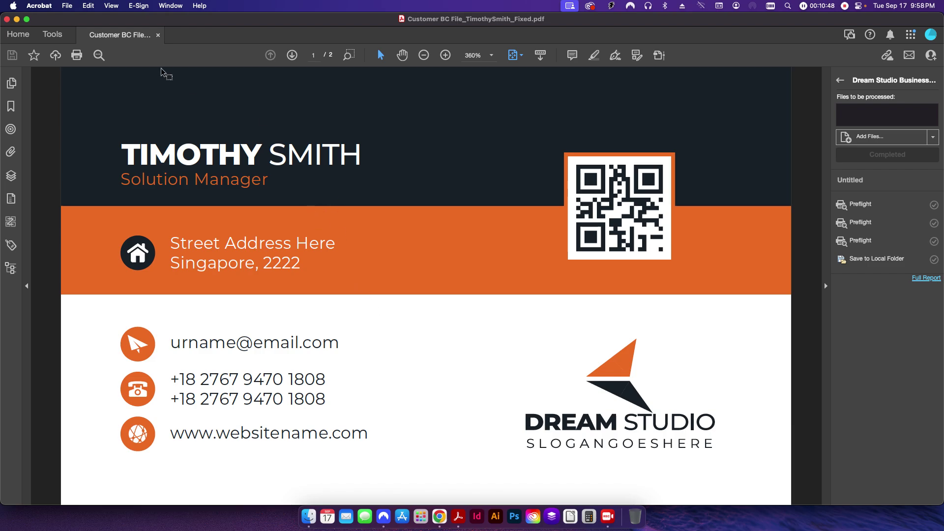
pyautogui.click(69, 6)
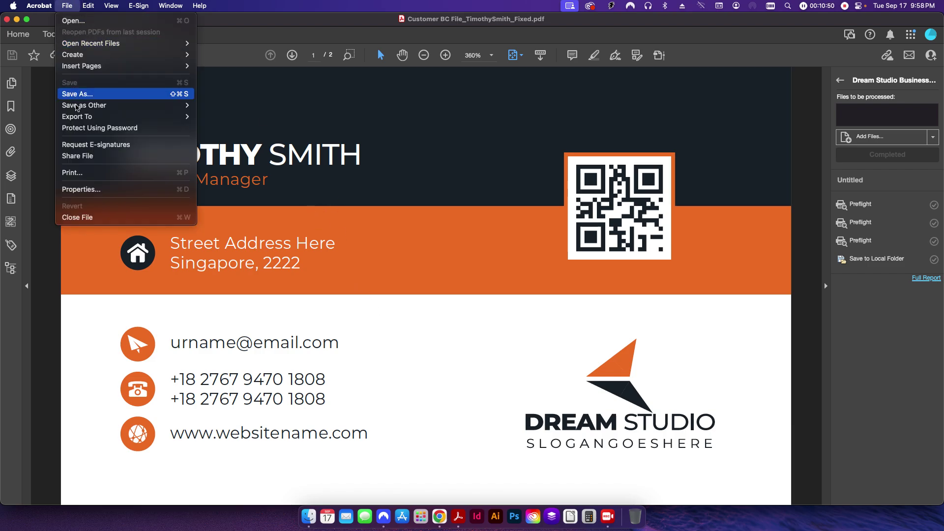
pyautogui.click(136, 190)
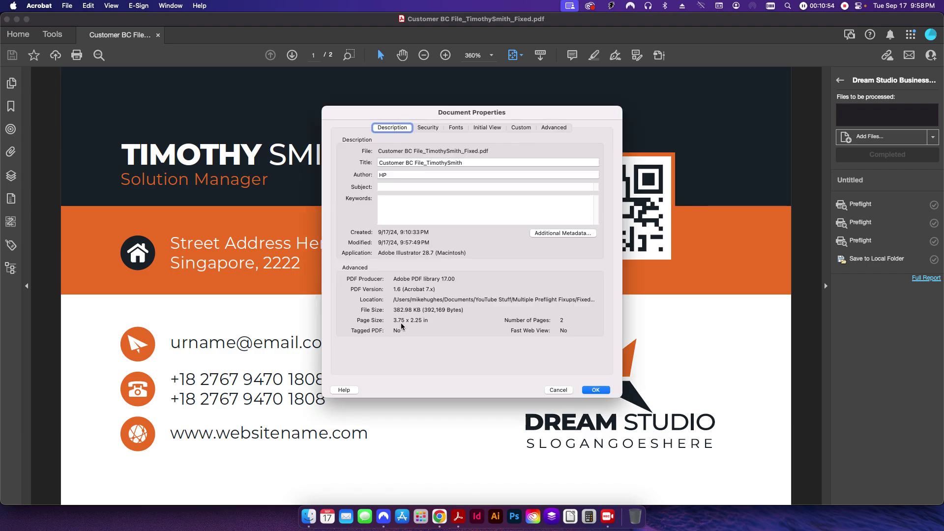
pyautogui.click(558, 390)
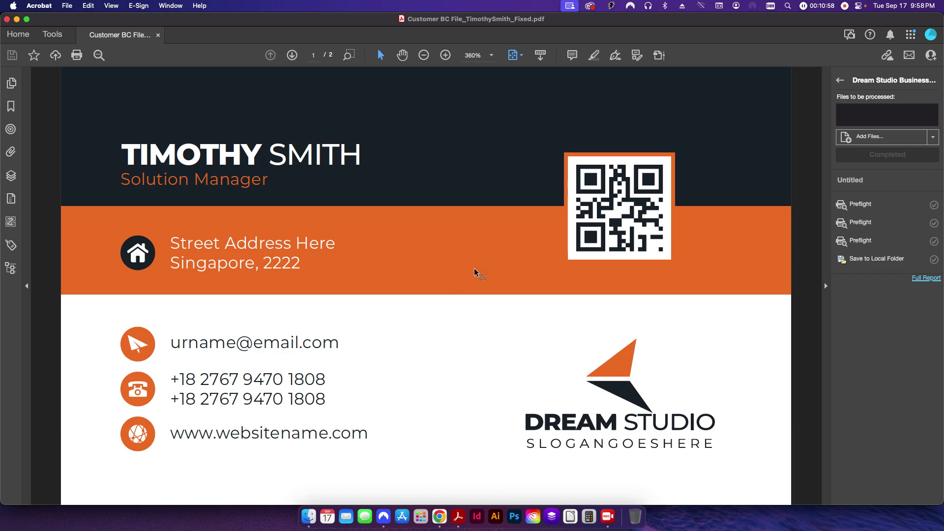
pyautogui.click(658, 58)
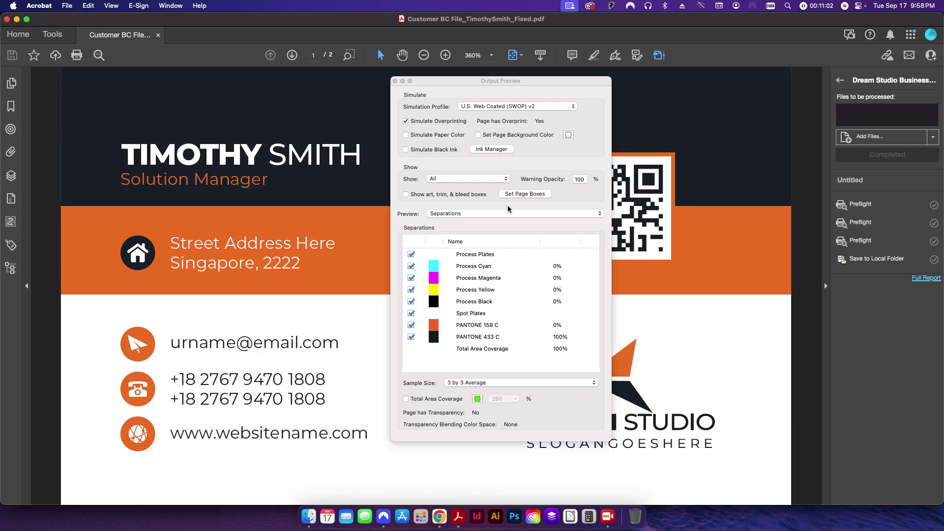
pyautogui.click(411, 325)
pyautogui.click(411, 325)
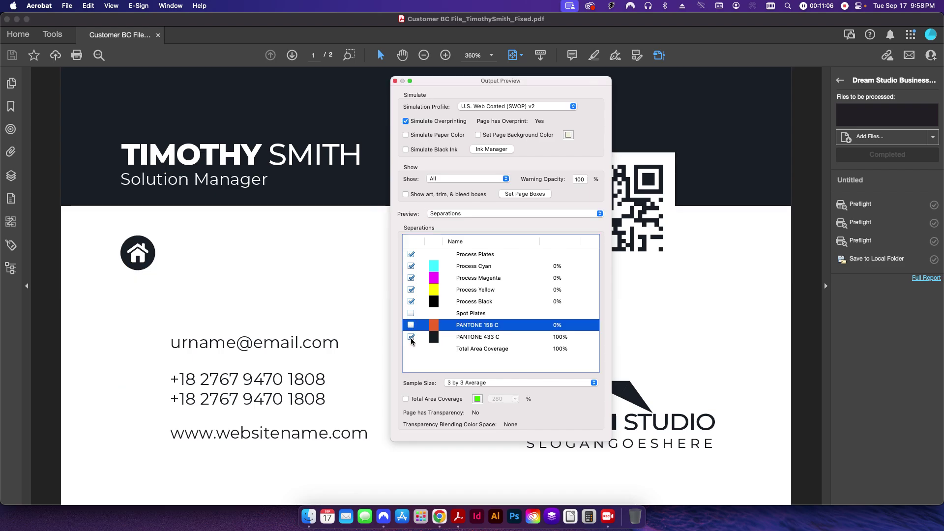
pyautogui.click(411, 339)
pyautogui.click(411, 337)
pyautogui.click(411, 338)
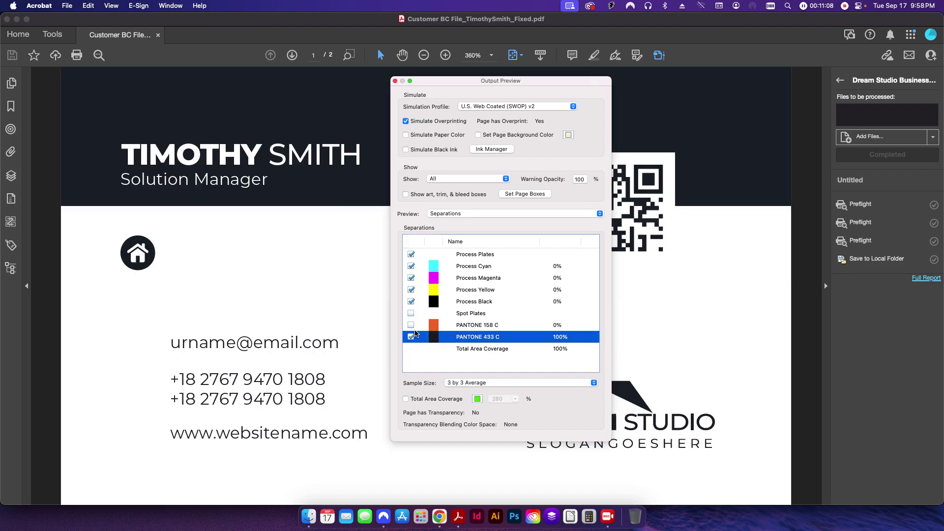
pyautogui.click(411, 325)
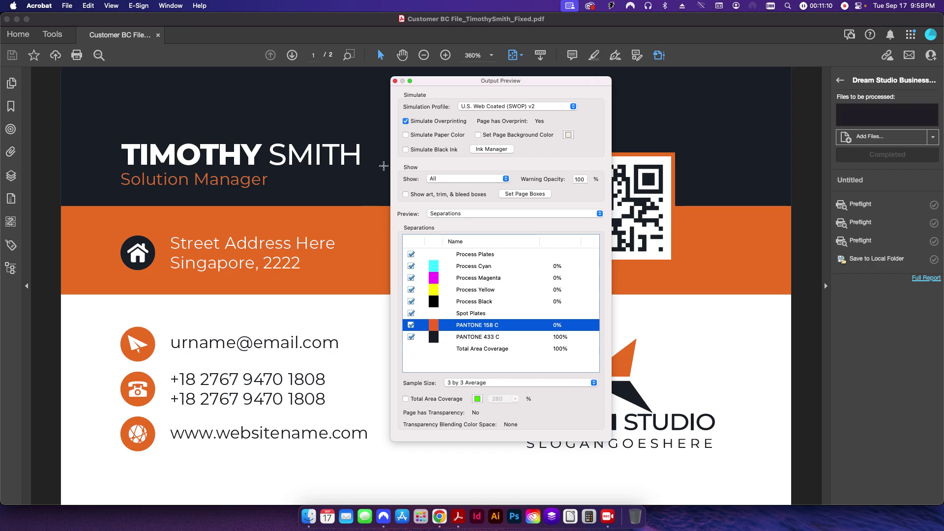
pyautogui.click(396, 81)
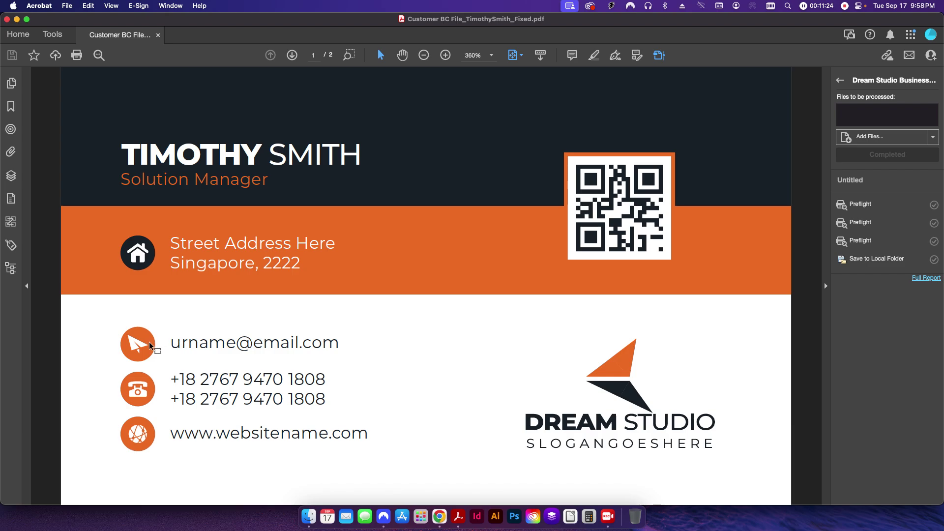
pyautogui.scroll(-1, 463, 353)
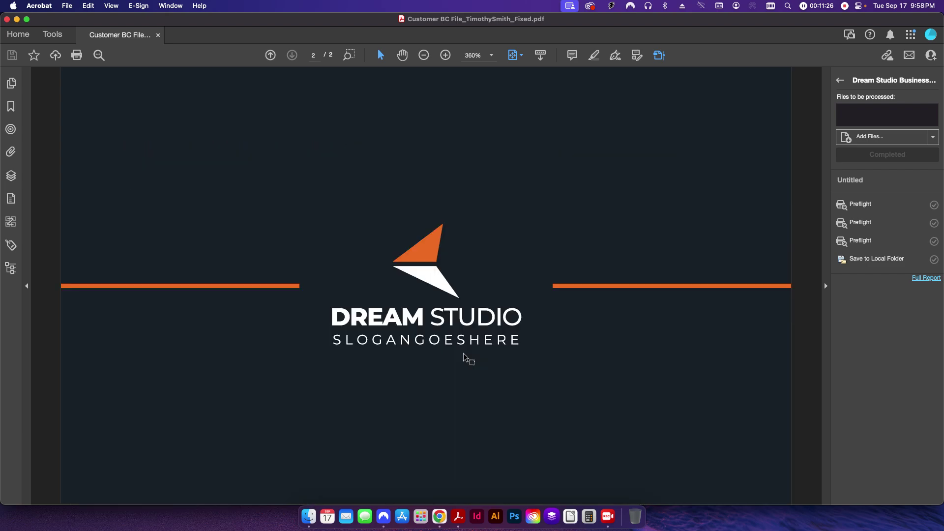
pyautogui.scroll(1, 464, 353)
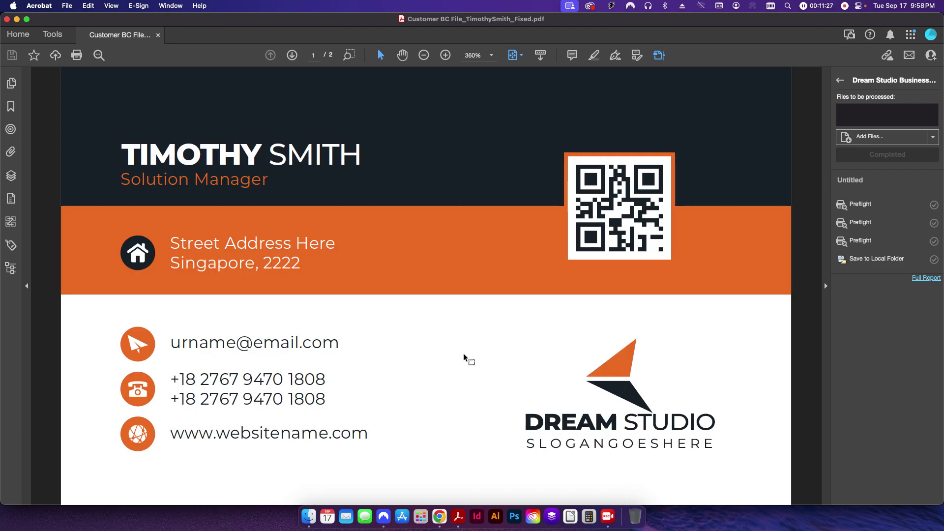
# Close the fixed card and open the third _Fixed copy from the Fixed PDFs folder
pyautogui.click(157, 35)
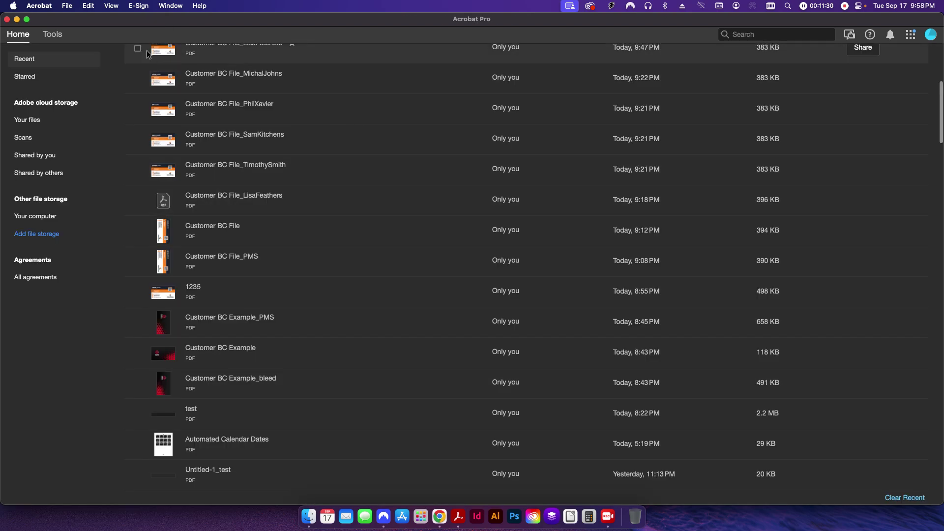
pyautogui.click(7, 19)
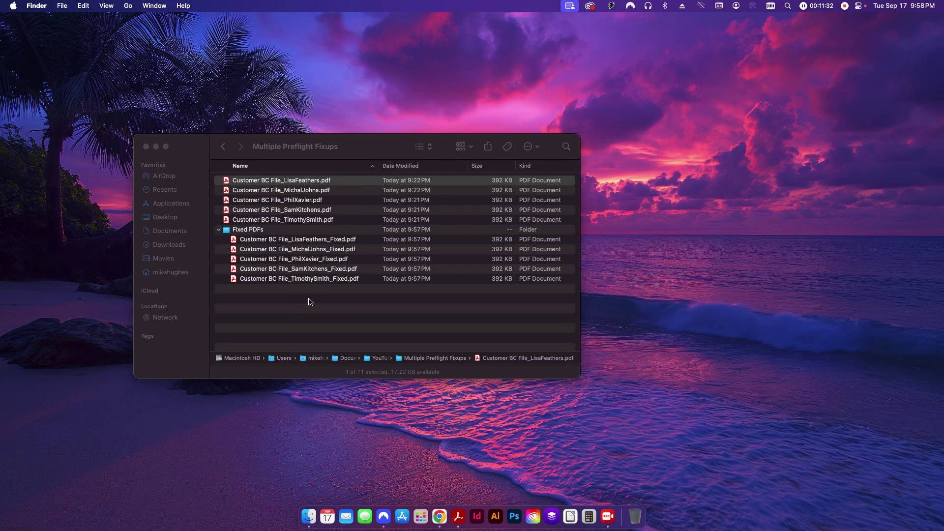
pyautogui.click(323, 242)
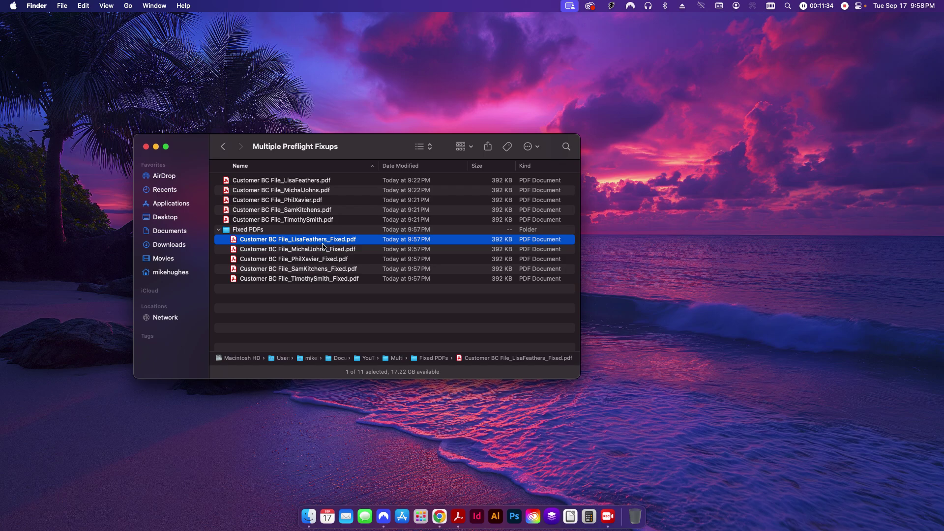
pyautogui.doubleClick(318, 260)
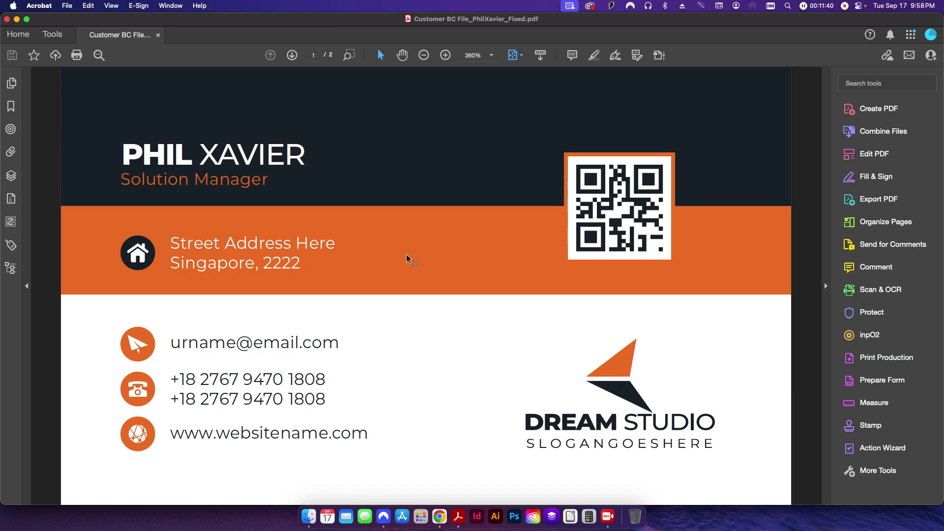
# Check that card's document properties, close it, and hide Acrobat to show Finder
pyautogui.press('super+d')
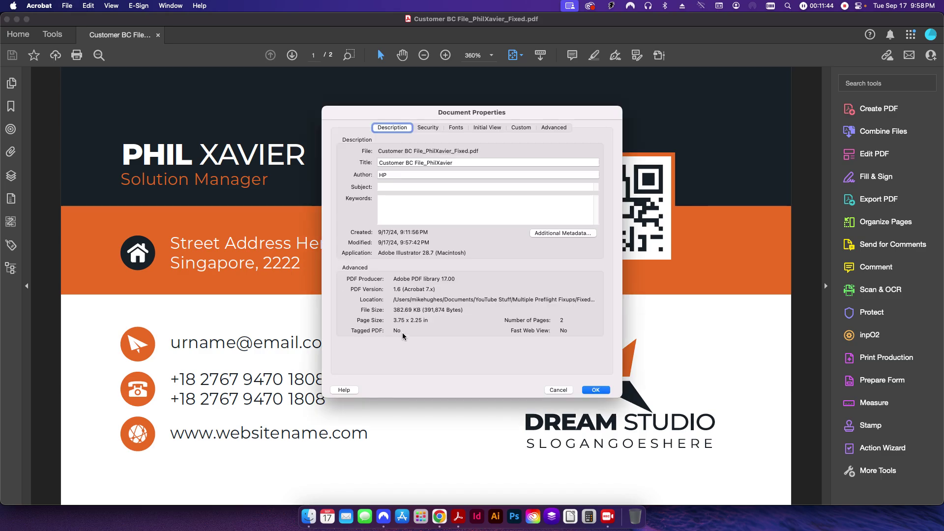
pyautogui.click(546, 389)
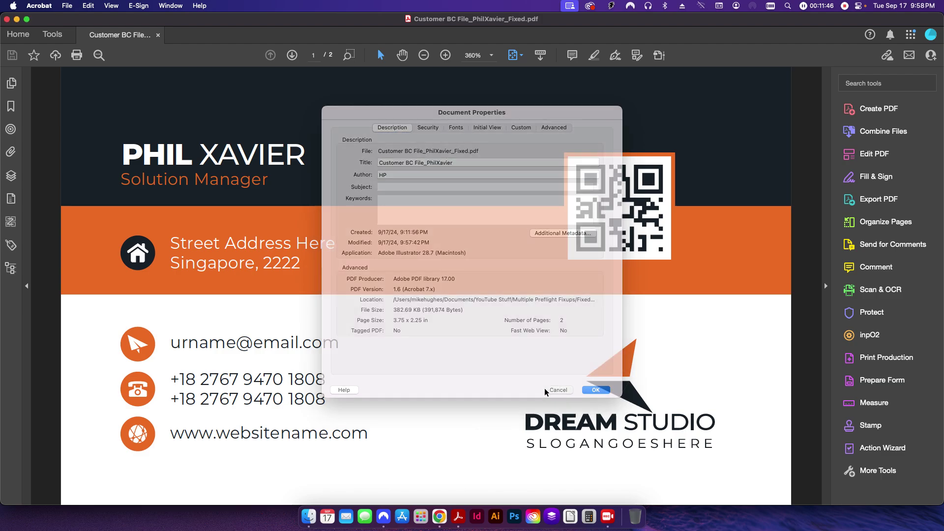
pyautogui.press('super+w')
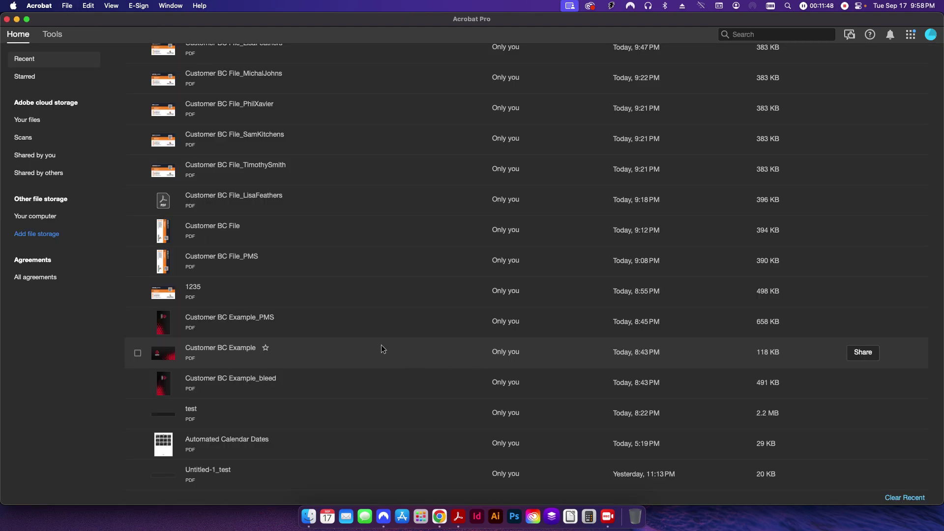
pyautogui.press('super+h')
pyautogui.click(291, 322)
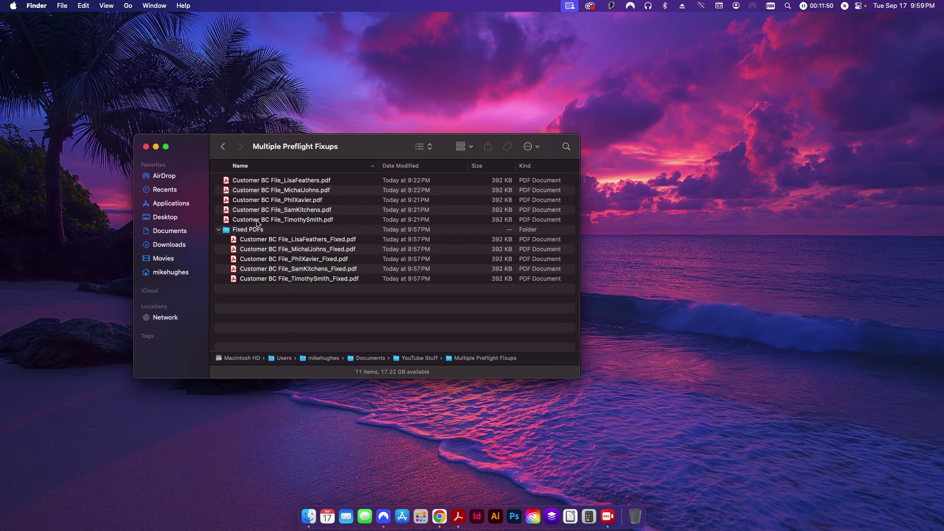
# Open the first original Customer BC File PDF from Finder in Acrobat
pyautogui.click(305, 241)
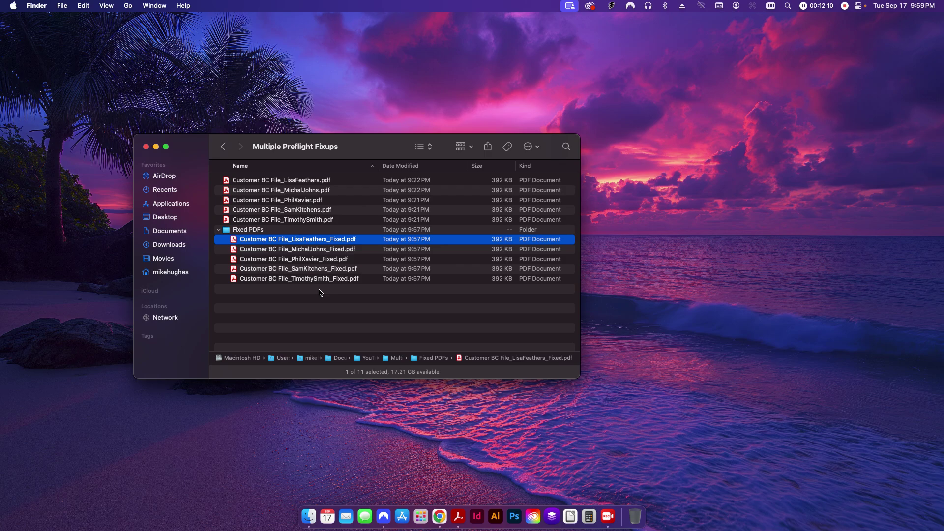
pyautogui.doubleClick(315, 180)
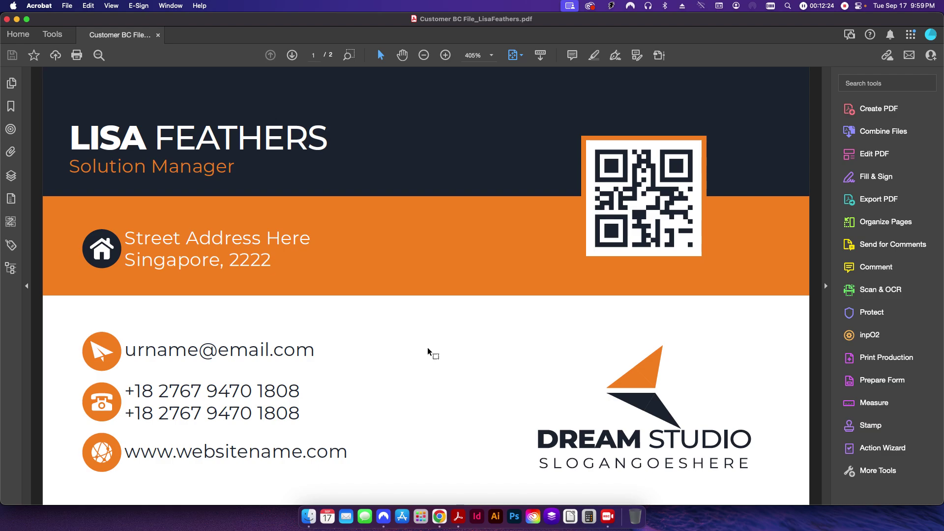
# Switch between the Finder folder and Acrobat via the dock, ending on the original card
pyautogui.click(309, 517)
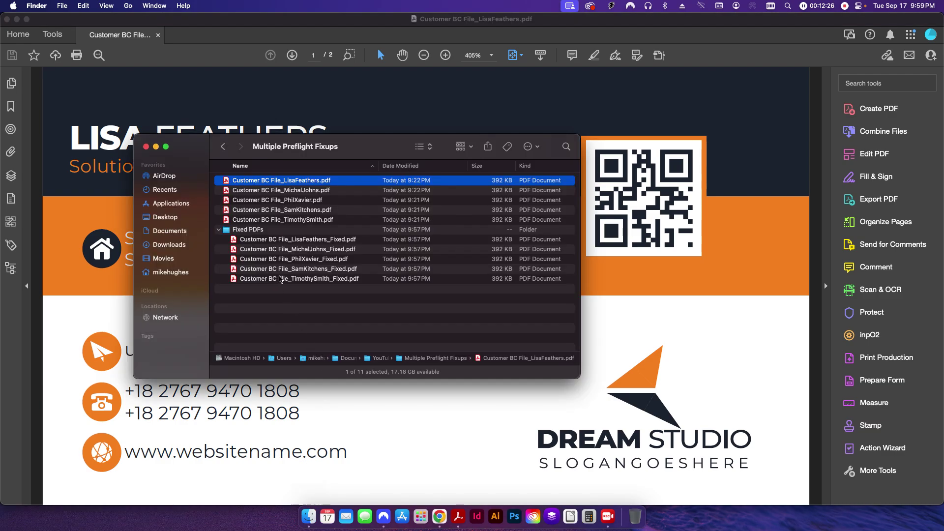
pyautogui.click(425, 425)
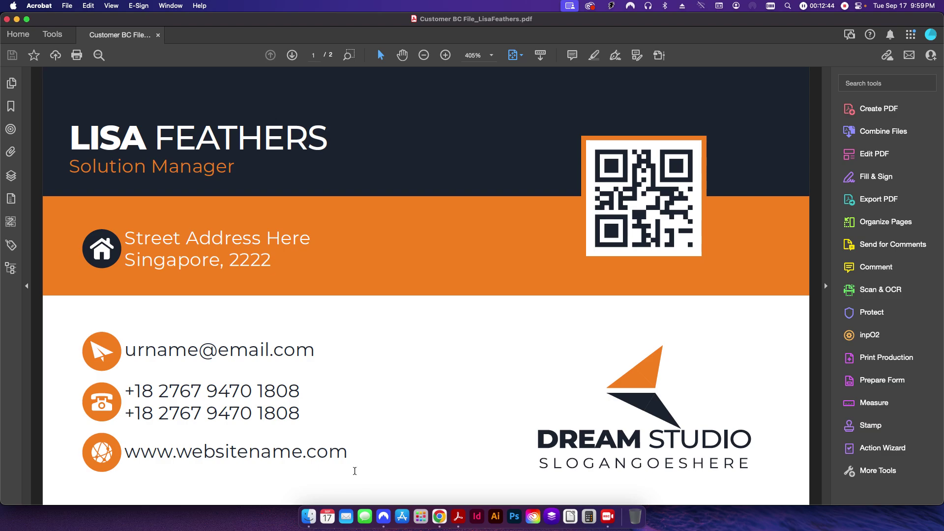
pyautogui.click(309, 517)
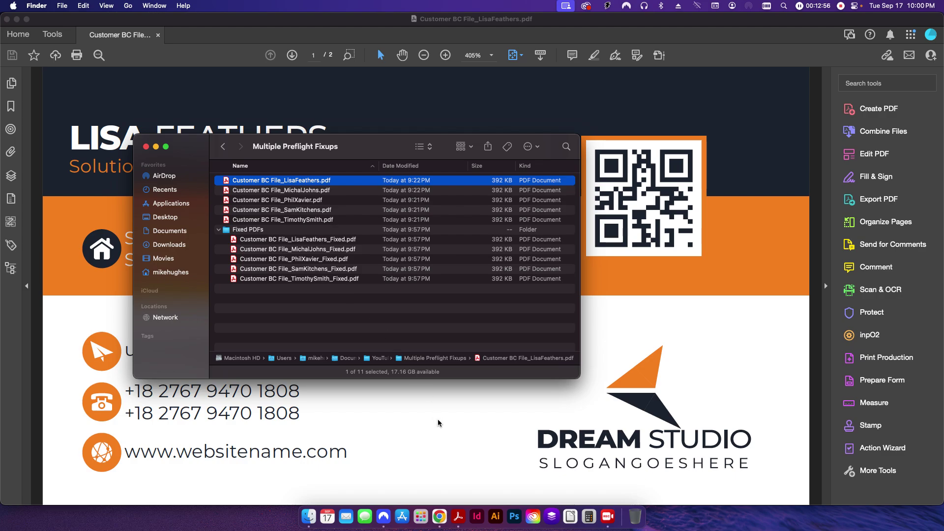
pyautogui.click(432, 396)
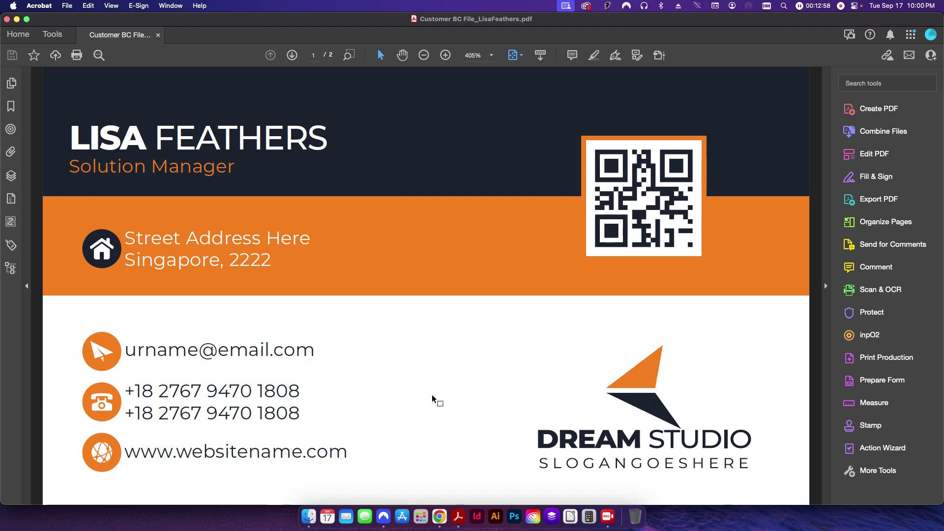